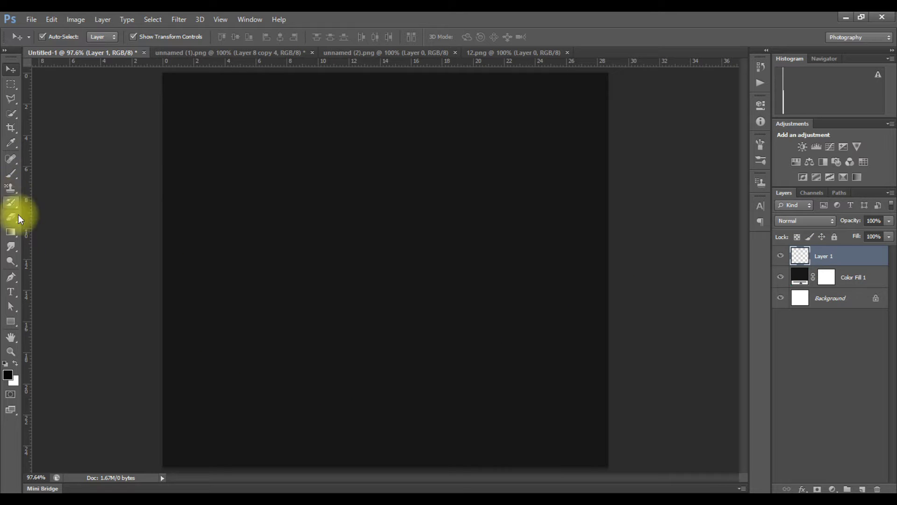
Step: Select the Brush tool with the Dune Grass brush preset
{"action": "left_click", "coordinate": [12, 174]}
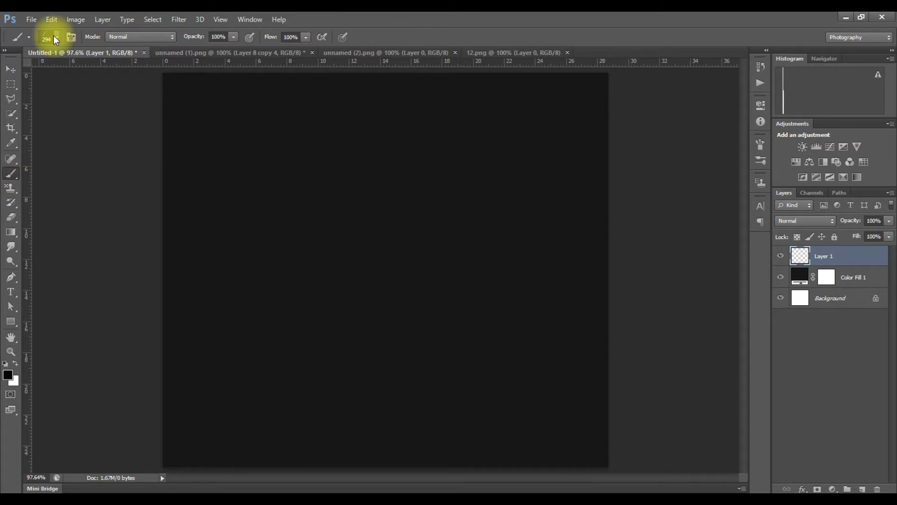
{"action": "left_click", "coordinate": [56, 39]}
{"action": "left_click", "coordinate": [32, 279]}
Step: Pick a bright gold colour in the Color Picker
{"action": "left_click", "coordinate": [5, 363]}
{"action": "left_click", "coordinate": [7, 375]}
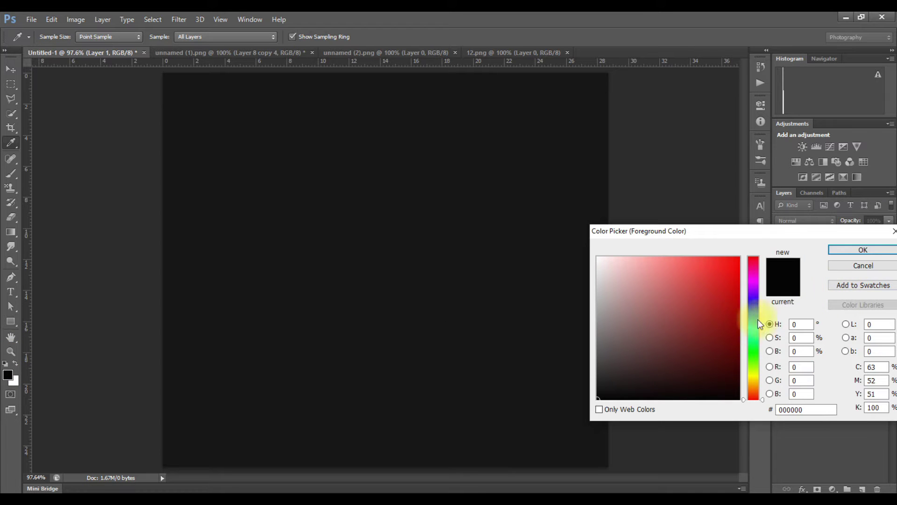
{"action": "left_click", "coordinate": [753, 376]}
{"action": "mouse_move", "coordinate": [683, 376]}
{"action": "left_mouse_down"}
{"action": "mouse_move", "coordinate": [727, 310]}
{"action": "mouse_move", "coordinate": [733, 283]}
{"action": "left_mouse_up"}
{"action": "left_click_drag", "start_coordinate": [756, 383], "coordinate": [755, 379]}
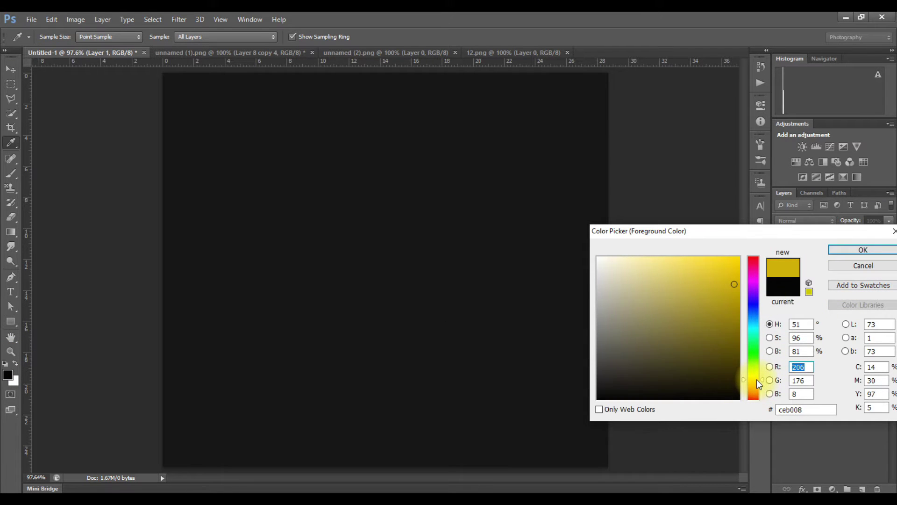
{"action": "left_click", "coordinate": [735, 276]}
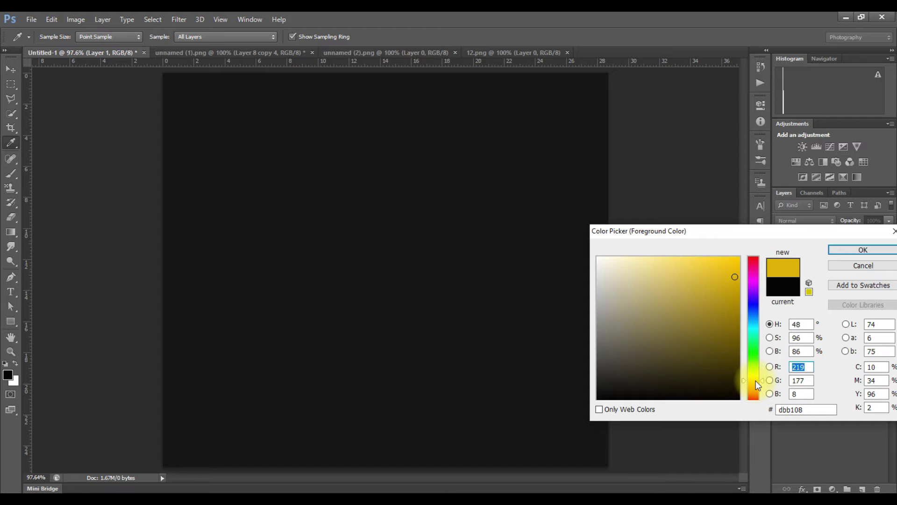
{"action": "key", "text": "Return"}
{"action": "key", "text": "b"}
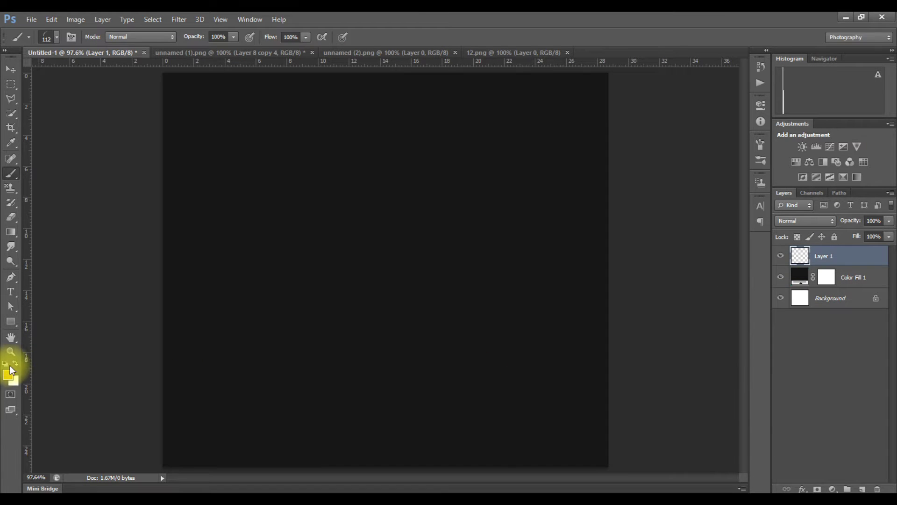
{"action": "left_click", "coordinate": [8, 375]}
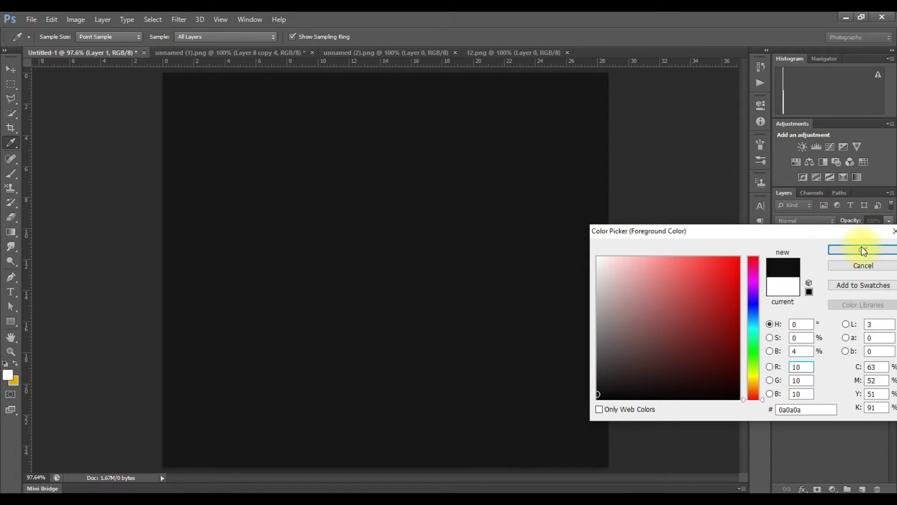
{"action": "left_click", "coordinate": [863, 250]}
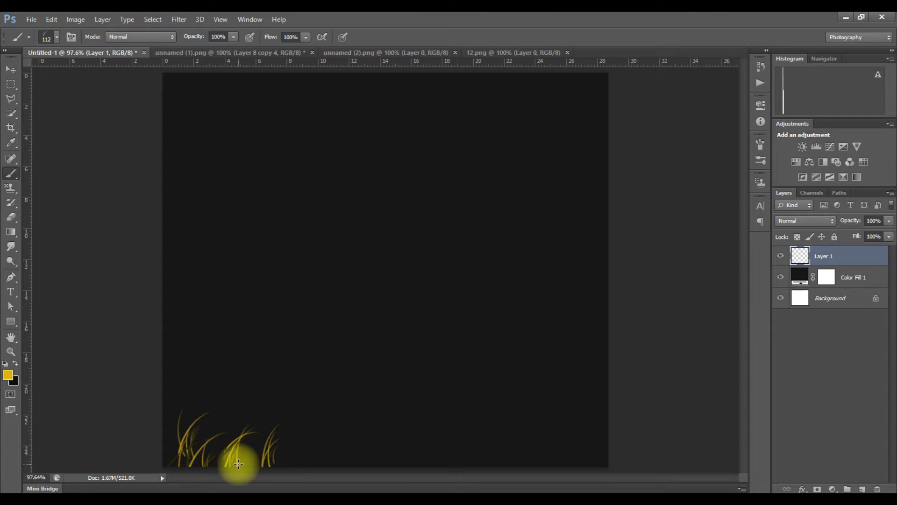
Step: Enlarge the brush and paint gold grass along the card's bottom, then bring up unnamed (1).png
{"action": "mouse_move", "coordinate": [316, 453]}
{"action": "left_mouse_down"}
{"action": "mouse_move", "coordinate": [357, 460]}
{"action": "mouse_move", "coordinate": [181, 449]}
{"action": "left_mouse_up"}
{"action": "left_click_drag", "start_coordinate": [360, 459], "coordinate": [439, 466]}
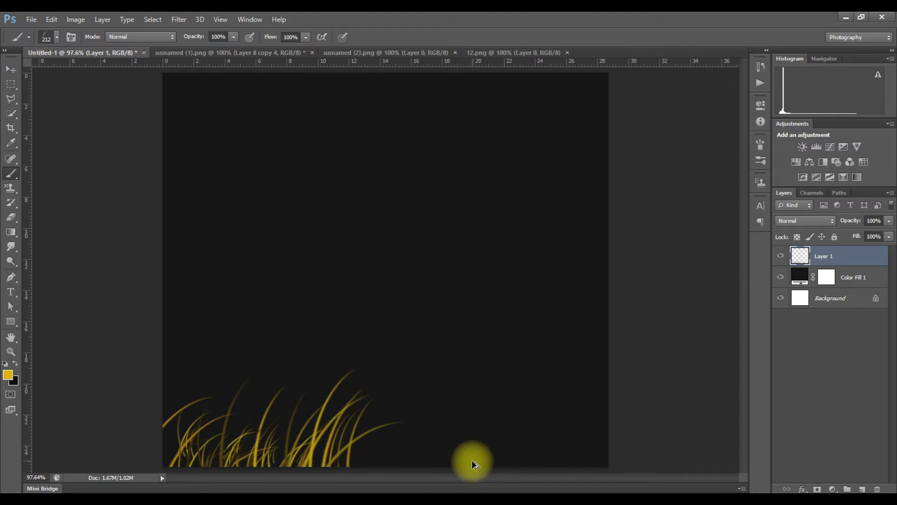
{"action": "key", "text": "ctrl+z"}
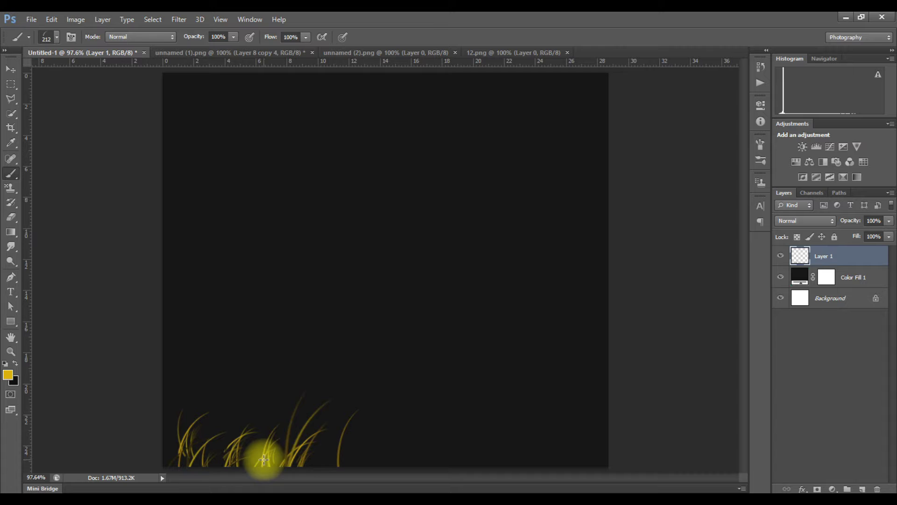
{"action": "mouse_move", "coordinate": [263, 455]}
{"action": "left_mouse_down"}
{"action": "mouse_move", "coordinate": [185, 464]}
{"action": "mouse_move", "coordinate": [458, 461]}
{"action": "left_mouse_up"}
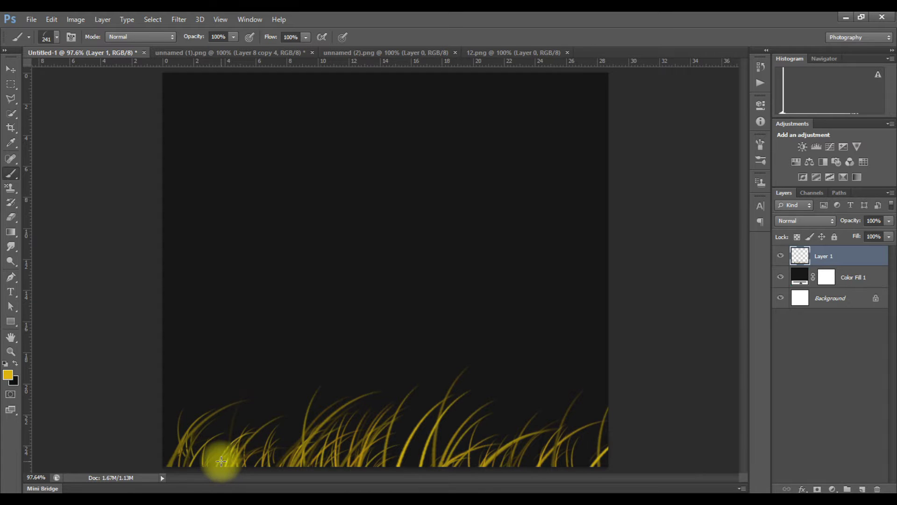
{"action": "scroll", "coordinate": [221, 461], "scroll_direction": "down", "scroll_amount": 2, "text": "alt"}
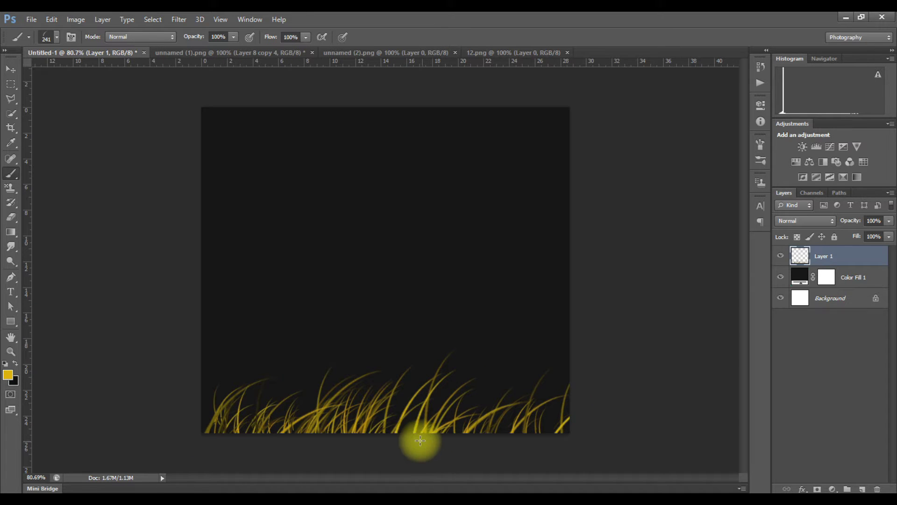
{"action": "left_click_drag", "start_coordinate": [420, 440], "coordinate": [491, 431]}
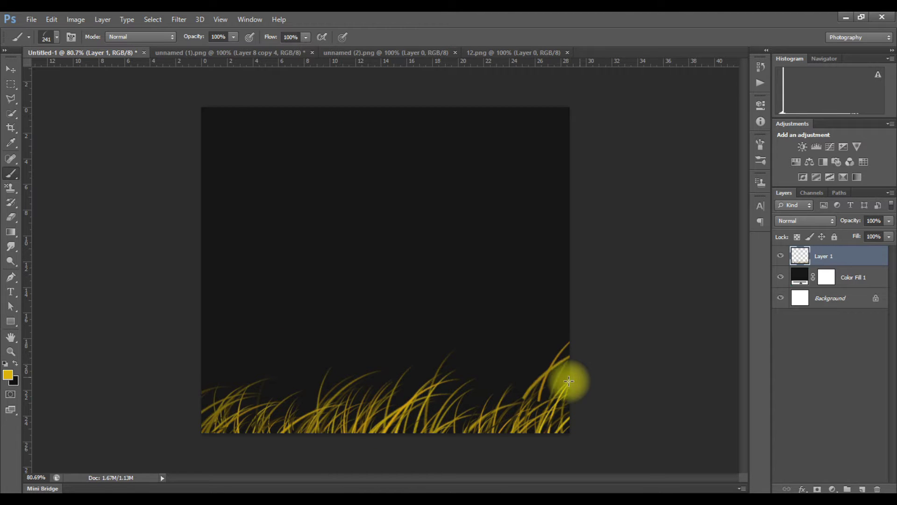
{"action": "key", "text": "v"}
{"action": "left_click", "coordinate": [201, 53]}
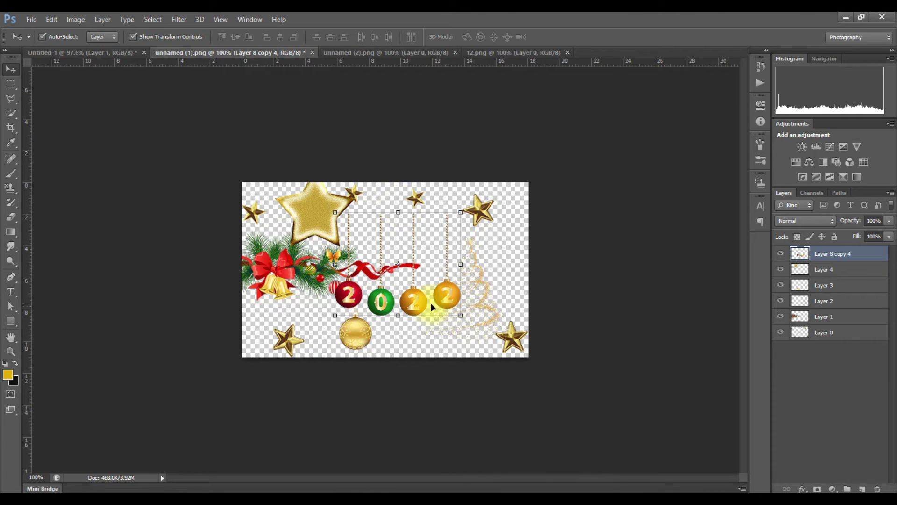
Step: Drag the spotlight layer from 12.png into the Untitled-1 card
{"action": "left_click", "coordinate": [419, 53]}
{"action": "left_click", "coordinate": [502, 52]}
{"action": "mouse_move", "coordinate": [386, 224]}
{"action": "left_mouse_down"}
{"action": "mouse_move", "coordinate": [216, 203]}
{"action": "mouse_move", "coordinate": [81, 47]}
{"action": "mouse_move", "coordinate": [357, 284]}
{"action": "mouse_move", "coordinate": [401, 267]}
{"action": "left_mouse_up"}
Step: Scale and centre the spotlight so it fills the card with its glow on the grass
{"action": "left_click_drag", "start_coordinate": [595, 117], "coordinate": [663, 54]}
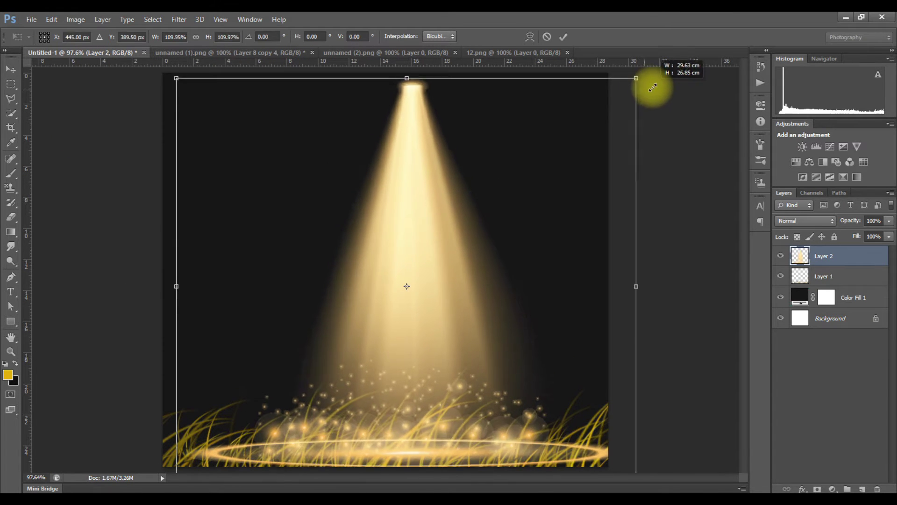
{"action": "left_click_drag", "start_coordinate": [490, 227], "coordinate": [447, 240]}
{"action": "scroll", "coordinate": [448, 239], "scroll_direction": "down", "scroll_amount": 1}
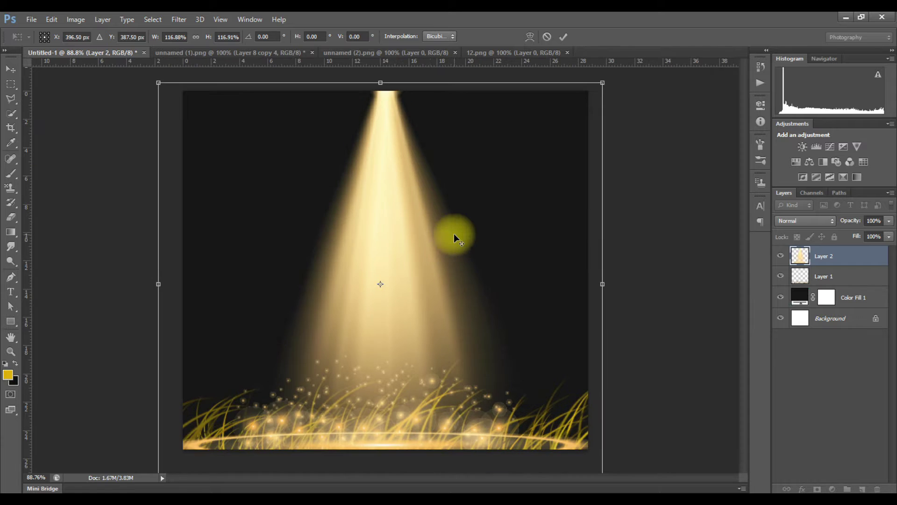
{"action": "left_click_drag", "start_coordinate": [424, 292], "coordinate": [423, 303]}
{"action": "left_click_drag", "start_coordinate": [614, 98], "coordinate": [681, 54]}
{"action": "left_click_drag", "start_coordinate": [495, 271], "coordinate": [454, 284]}
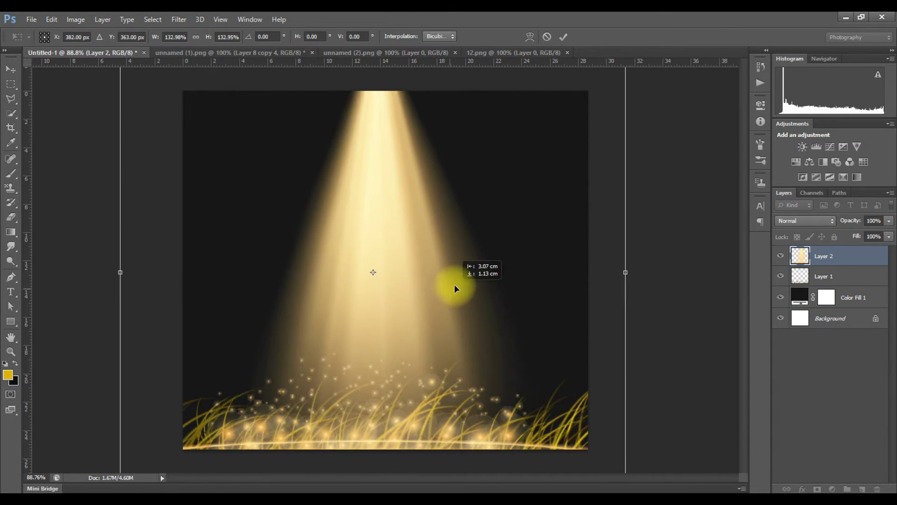
{"action": "scroll", "coordinate": [189, 108], "scroll_direction": "down", "scroll_amount": 3}
{"action": "left_click_drag", "start_coordinate": [187, 88], "coordinate": [180, 76]}
{"action": "left_click_drag", "start_coordinate": [335, 175], "coordinate": [422, 240]}
{"action": "left_click", "coordinate": [563, 36]}
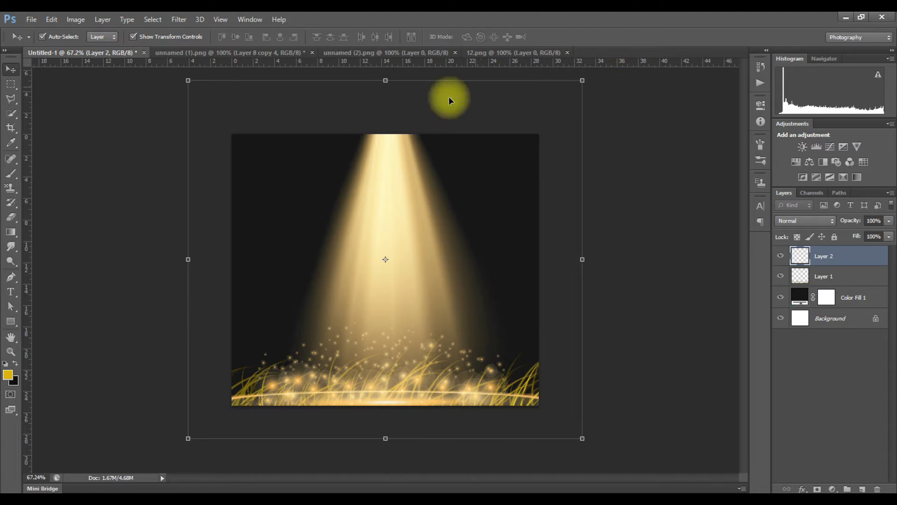
Step: Add a layer mask to the spotlight layer and switch to the Brush tool
{"action": "left_click", "coordinate": [817, 489]}
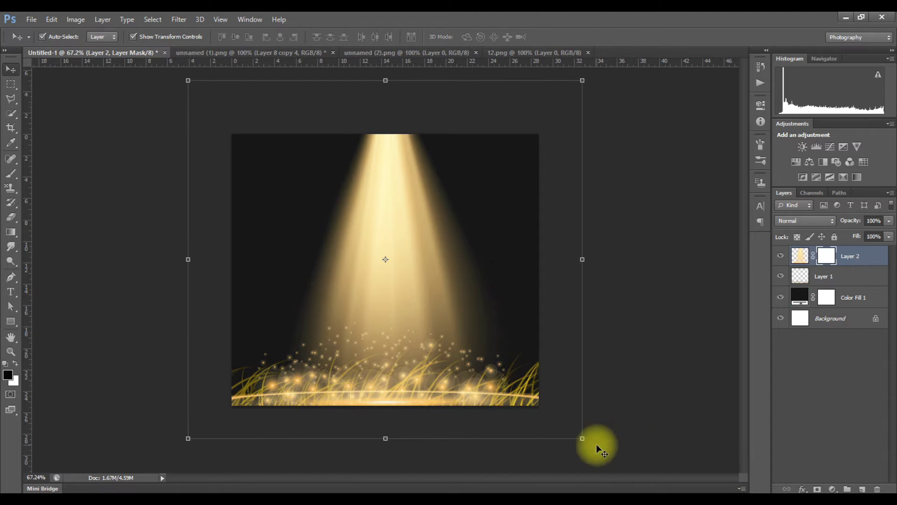
{"action": "left_click", "coordinate": [11, 173]}
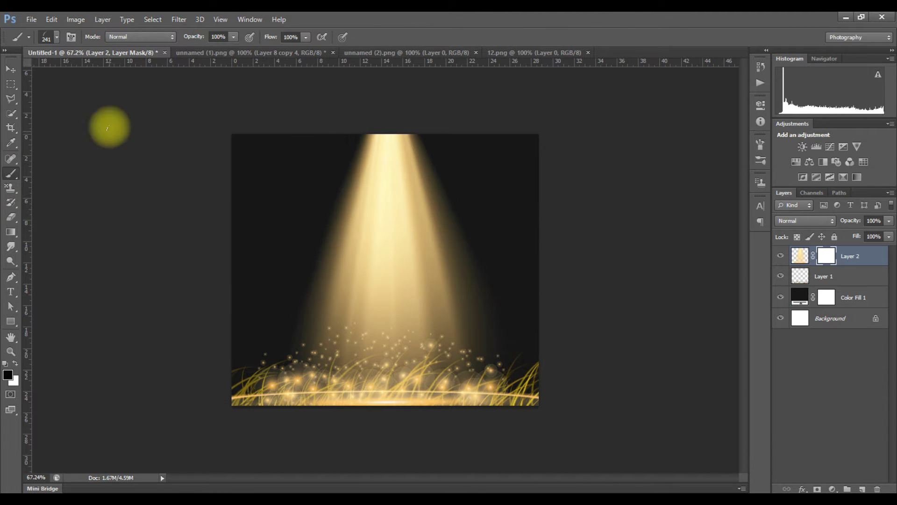
{"action": "right_click", "coordinate": [107, 127]}
{"action": "left_click", "coordinate": [202, 138]}
{"action": "key", "text": "ctrl+alt+z"}
{"action": "key", "text": "ctrl+alt+z"}
{"action": "key", "text": "ctrl+shift+z"}
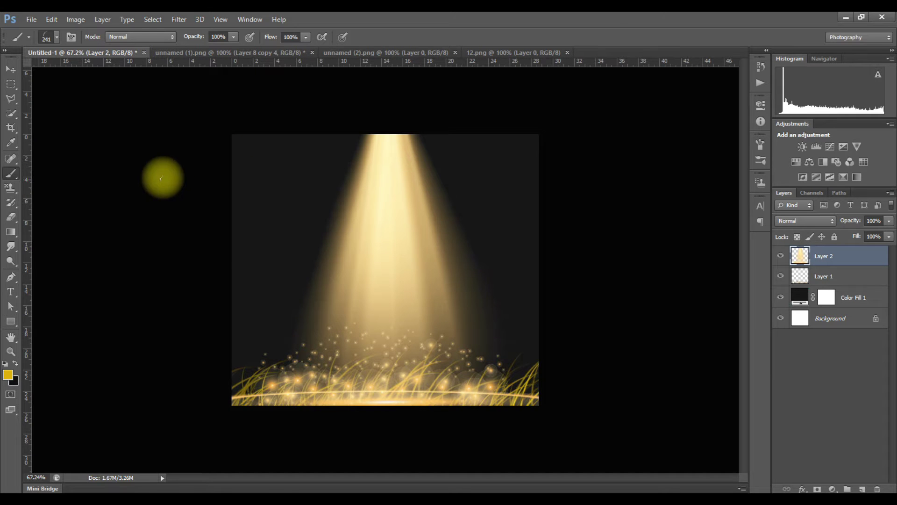
Step: Choose a round brush preset for painting the mask
{"action": "right_click", "coordinate": [160, 177]}
{"action": "left_click", "coordinate": [226, 171]}
{"action": "right_click", "coordinate": [331, 261]}
{"action": "scroll", "coordinate": [381, 367], "scroll_direction": "up", "scroll_amount": 3}
{"action": "scroll", "coordinate": [387, 375], "scroll_direction": "up", "scroll_amount": 3}
{"action": "scroll", "coordinate": [381, 355], "scroll_direction": "up", "scroll_amount": 1}
{"action": "scroll", "coordinate": [413, 348], "scroll_direction": "up", "scroll_amount": 3}
{"action": "left_click_drag", "start_coordinate": [569, 329], "coordinate": [377, 261]}
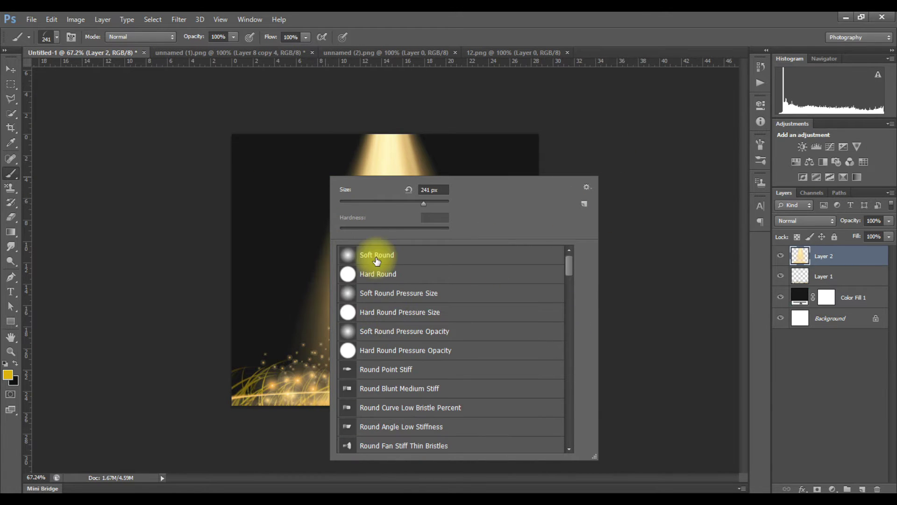
{"action": "left_click", "coordinate": [392, 350]}
{"action": "key", "text": "Return"}
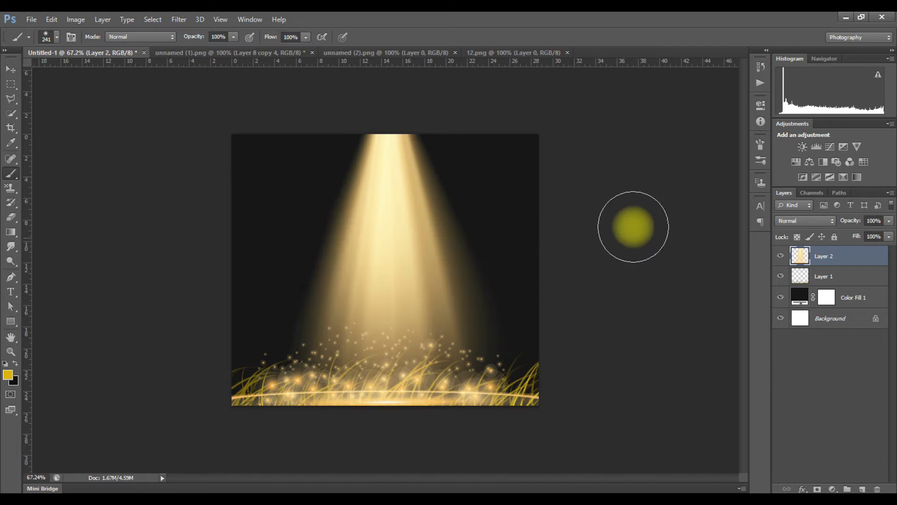
Step: Paint black on the mask to hide the beam, leaving only a low glow
{"action": "key", "text": "d"}
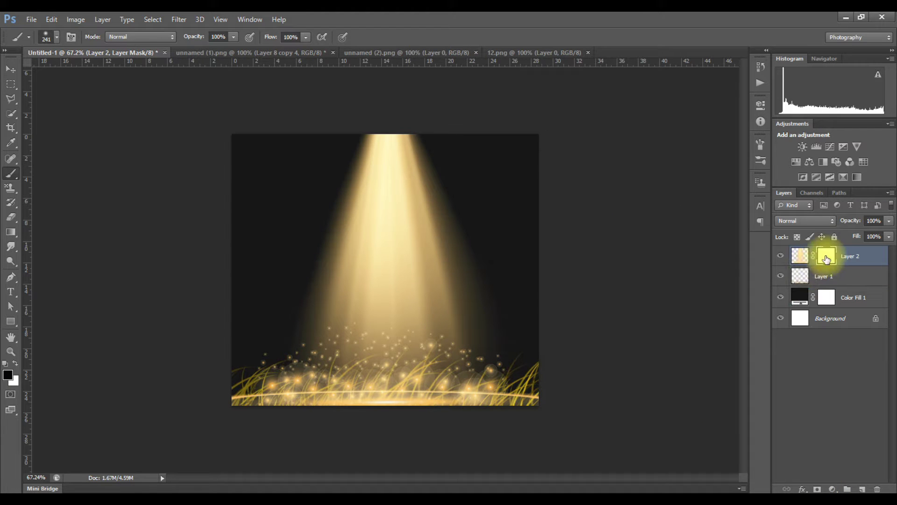
{"action": "mouse_move", "coordinate": [411, 187]}
{"action": "left_mouse_down"}
{"action": "mouse_move", "coordinate": [398, 165]}
{"action": "mouse_move", "coordinate": [401, 225]}
{"action": "mouse_move", "coordinate": [357, 248]}
{"action": "left_mouse_up"}
{"action": "mouse_move", "coordinate": [481, 301]}
{"action": "left_mouse_down"}
{"action": "mouse_move", "coordinate": [358, 314]}
{"action": "mouse_move", "coordinate": [485, 318]}
{"action": "mouse_move", "coordinate": [355, 321]}
{"action": "left_mouse_up"}
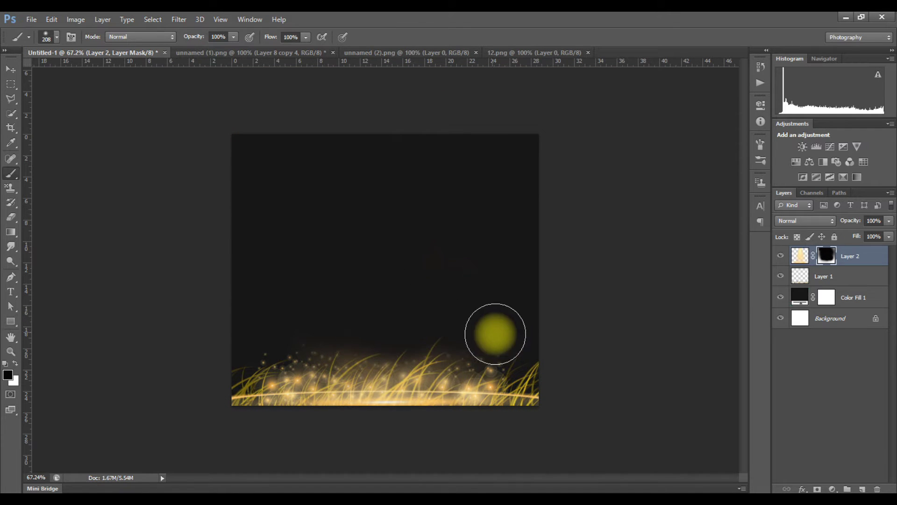
{"action": "scroll", "coordinate": [412, 288], "scroll_direction": "up", "scroll_amount": 2}
{"action": "mouse_move", "coordinate": [258, 292]}
{"action": "left_mouse_down"}
{"action": "mouse_move", "coordinate": [401, 180]}
{"action": "mouse_move", "coordinate": [307, 195]}
{"action": "mouse_move", "coordinate": [378, 161]}
{"action": "mouse_move", "coordinate": [363, 255]}
{"action": "mouse_move", "coordinate": [514, 232]}
{"action": "mouse_move", "coordinate": [505, 328]}
{"action": "mouse_move", "coordinate": [473, 353]}
{"action": "mouse_move", "coordinate": [281, 362]}
{"action": "mouse_move", "coordinate": [244, 380]}
{"action": "mouse_move", "coordinate": [241, 364]}
{"action": "mouse_move", "coordinate": [545, 363]}
{"action": "left_mouse_up"}
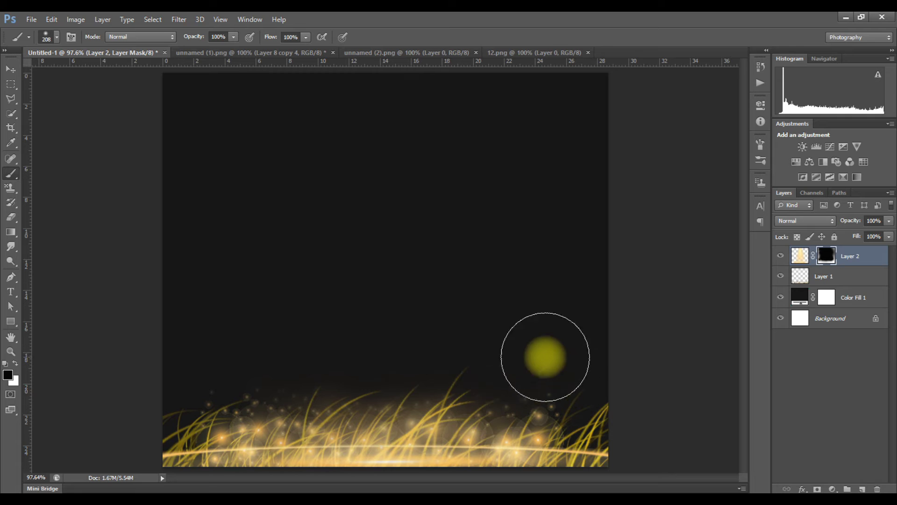
{"action": "left_click", "coordinate": [799, 255]}
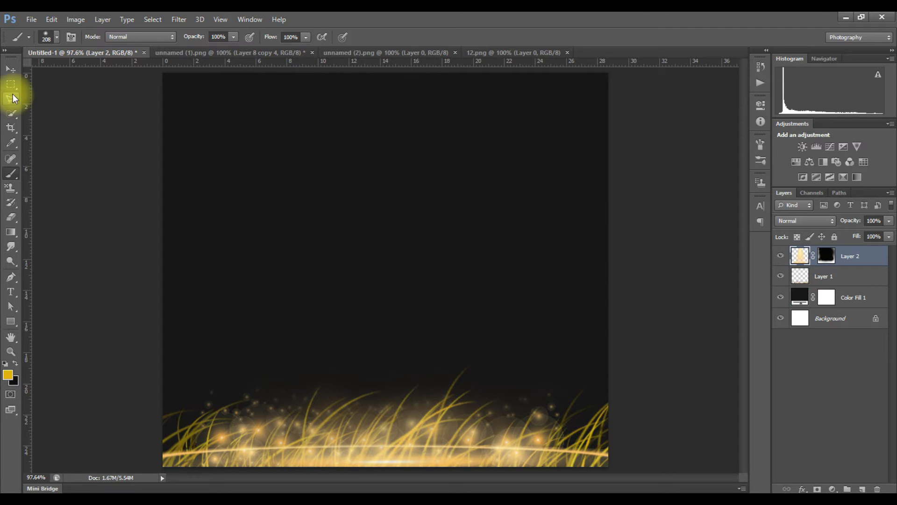
Step: Drag the 2022 ornaments from unnamed (1).png and the baubles from unnamed (2).png into the card
{"action": "left_click", "coordinate": [11, 69]}
{"action": "left_click", "coordinate": [274, 54]}
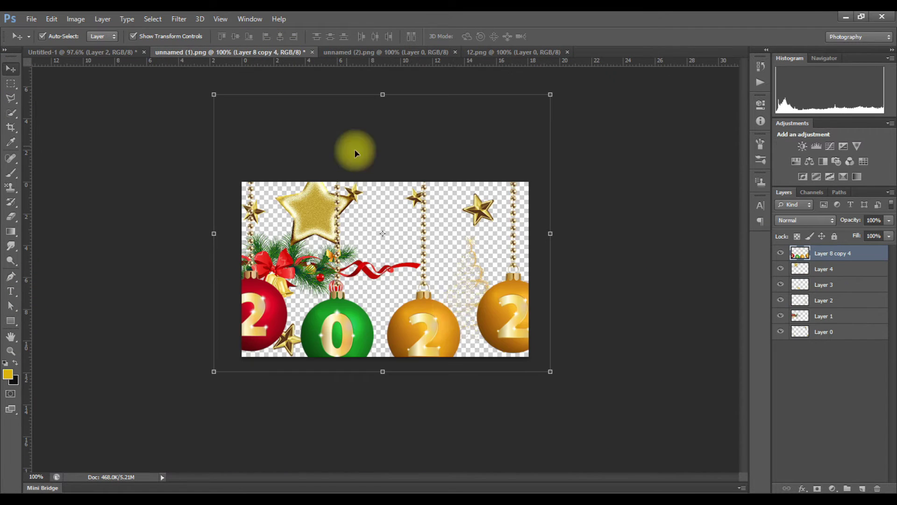
{"action": "mouse_move", "coordinate": [439, 319]}
{"action": "left_mouse_down"}
{"action": "mouse_move", "coordinate": [380, 243]}
{"action": "mouse_move", "coordinate": [446, 309]}
{"action": "mouse_move", "coordinate": [450, 258]}
{"action": "left_mouse_up"}
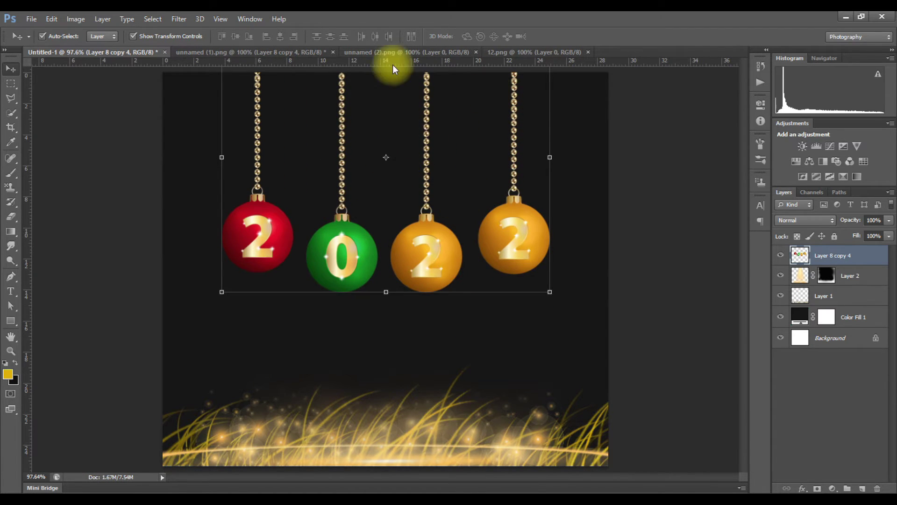
{"action": "left_click", "coordinate": [390, 53]}
{"action": "mouse_move", "coordinate": [368, 213]}
{"action": "left_mouse_down"}
{"action": "mouse_move", "coordinate": [193, 339]}
{"action": "mouse_move", "coordinate": [184, 376]}
{"action": "left_mouse_up"}
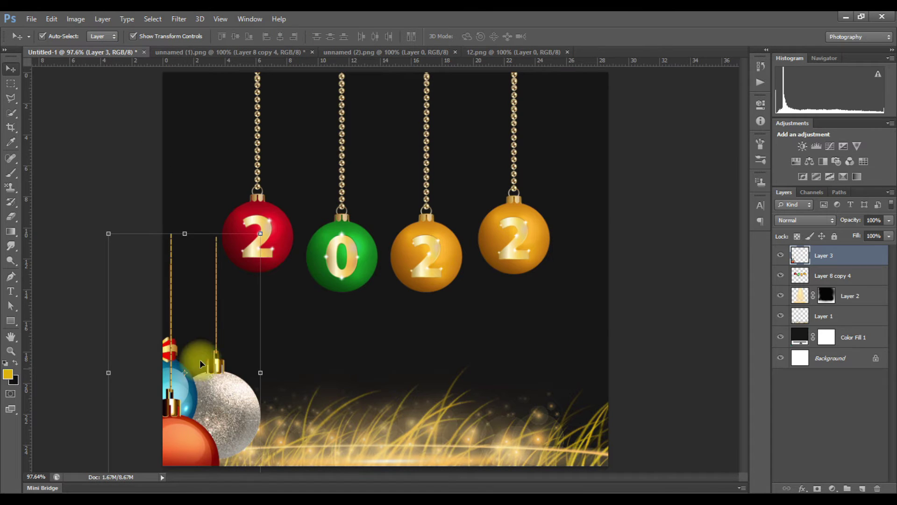
Step: Shrink the bauble cluster and tuck it into the lower-left corner
{"action": "mouse_move", "coordinate": [260, 233]}
{"action": "left_mouse_down"}
{"action": "mouse_move", "coordinate": [211, 291]}
{"action": "mouse_move", "coordinate": [224, 394]}
{"action": "left_mouse_up"}
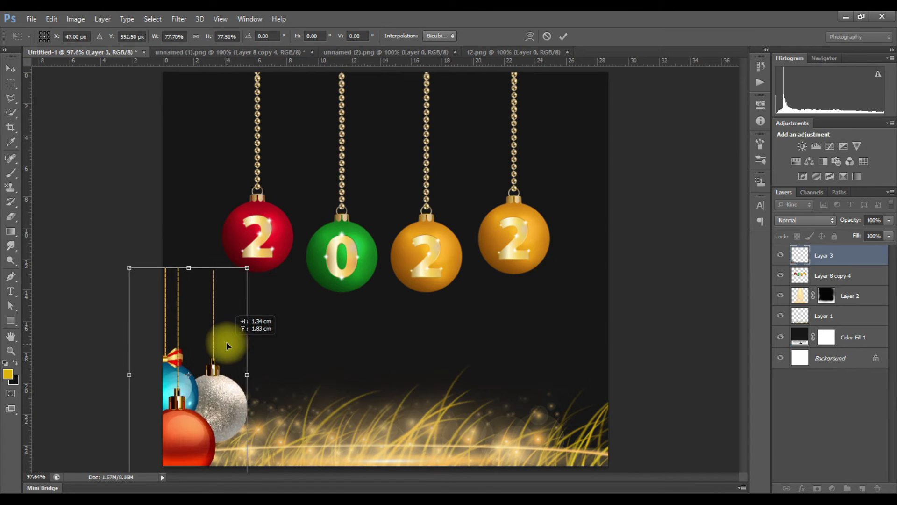
{"action": "left_click", "coordinate": [565, 38]}
{"action": "mouse_move", "coordinate": [234, 409]}
{"action": "left_mouse_down"}
{"action": "mouse_move", "coordinate": [209, 438]}
{"action": "mouse_move", "coordinate": [213, 426]}
{"action": "left_mouse_up"}
{"action": "mouse_move", "coordinate": [221, 286]}
{"action": "left_mouse_down"}
{"action": "mouse_move", "coordinate": [210, 312]}
{"action": "mouse_move", "coordinate": [227, 287]}
{"action": "left_mouse_up"}
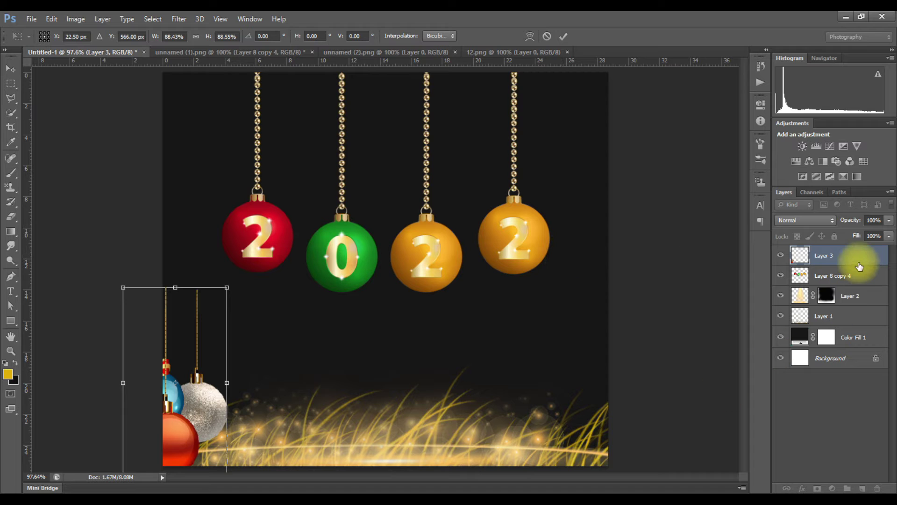
{"action": "left_click", "coordinate": [566, 37]}
Step: Duplicate the bauble cluster layer and move the copy to the lower-right edge
{"action": "right_click", "coordinate": [839, 258]}
{"action": "left_click", "coordinate": [739, 99]}
{"action": "left_click", "coordinate": [551, 161]}
{"action": "left_click_drag", "start_coordinate": [206, 430], "coordinate": [646, 426]}
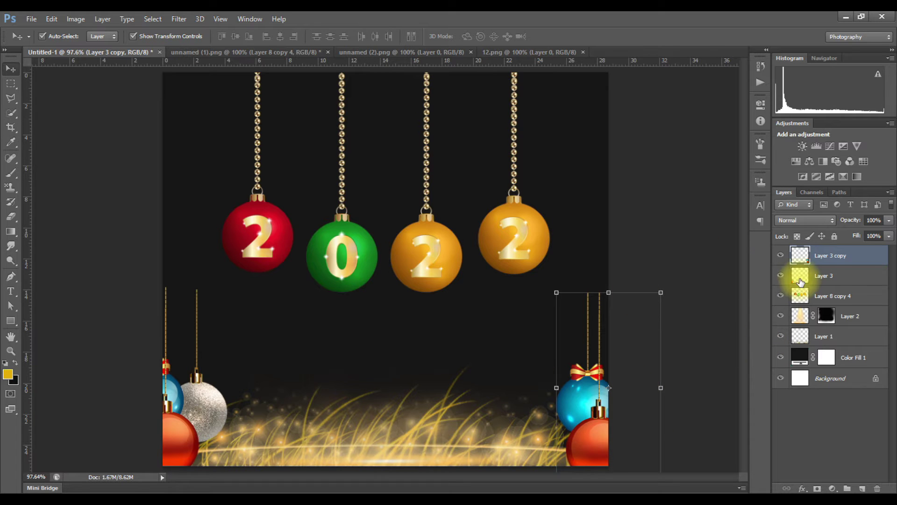
Step: Bring the sparkle tree into the card and place a copy on the right side
{"action": "left_click", "coordinate": [657, 52]}
{"action": "mouse_move", "coordinate": [421, 317]}
{"action": "left_mouse_down"}
{"action": "mouse_move", "coordinate": [261, 304]}
{"action": "mouse_move", "coordinate": [292, 402]}
{"action": "left_mouse_up"}
{"action": "left_click", "coordinate": [259, 322]}
{"action": "right_click", "coordinate": [844, 256]}
{"action": "key", "text": "Escape"}
{"action": "left_click_drag", "start_coordinate": [385, 321], "coordinate": [591, 315], "text": "alt"}
{"action": "key", "text": "ctrl+t"}
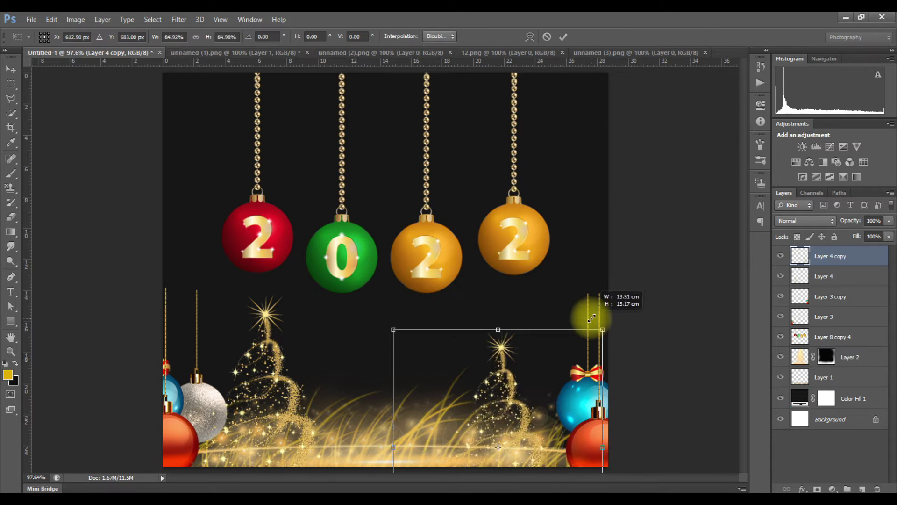
Step: Duplicate the tree again and move the new copy to the top centre
{"action": "right_click", "coordinate": [848, 256]}
{"action": "left_click", "coordinate": [755, 134]}
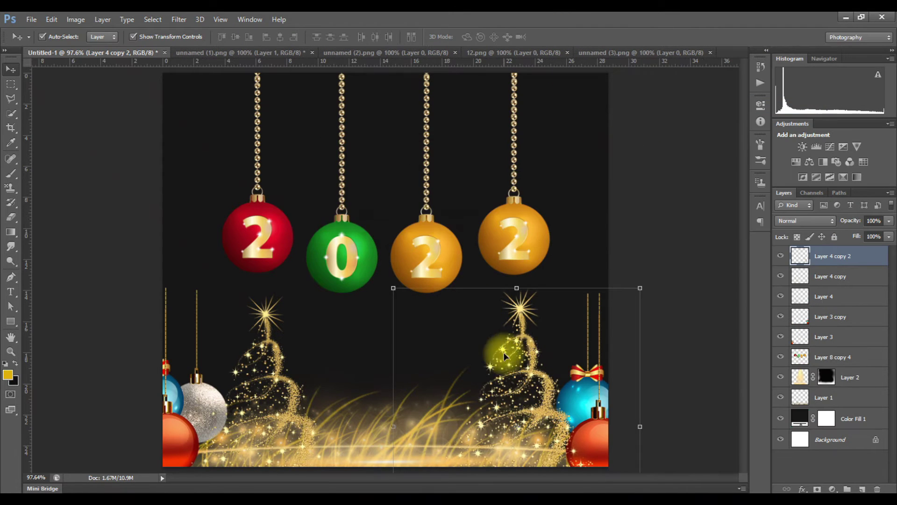
{"action": "left_click_drag", "start_coordinate": [501, 350], "coordinate": [395, 91], "text": "alt"}
{"action": "left_click", "coordinate": [542, 398]}
Step: Adjust the size and position of the right-hand and left-hand trees
{"action": "left_click", "coordinate": [814, 279]}
{"action": "key", "text": "ctrl+t"}
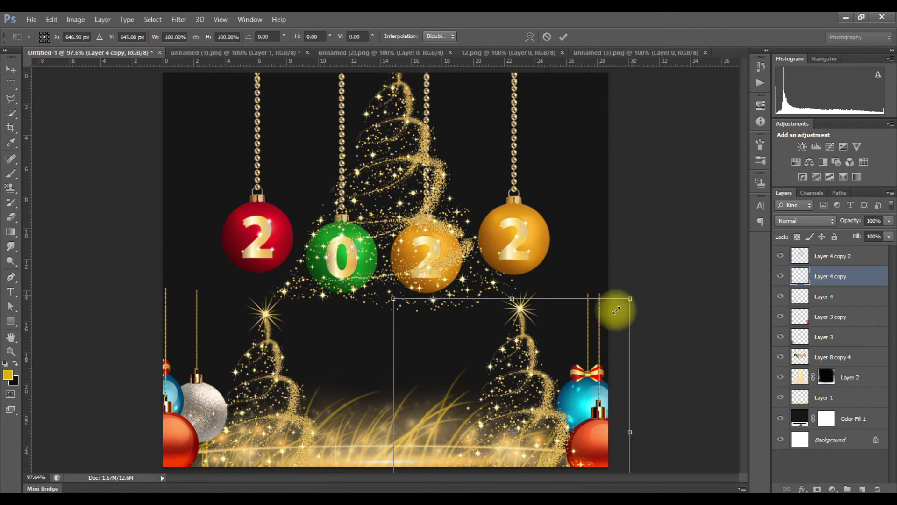
{"action": "left_click_drag", "start_coordinate": [540, 342], "coordinate": [549, 344]}
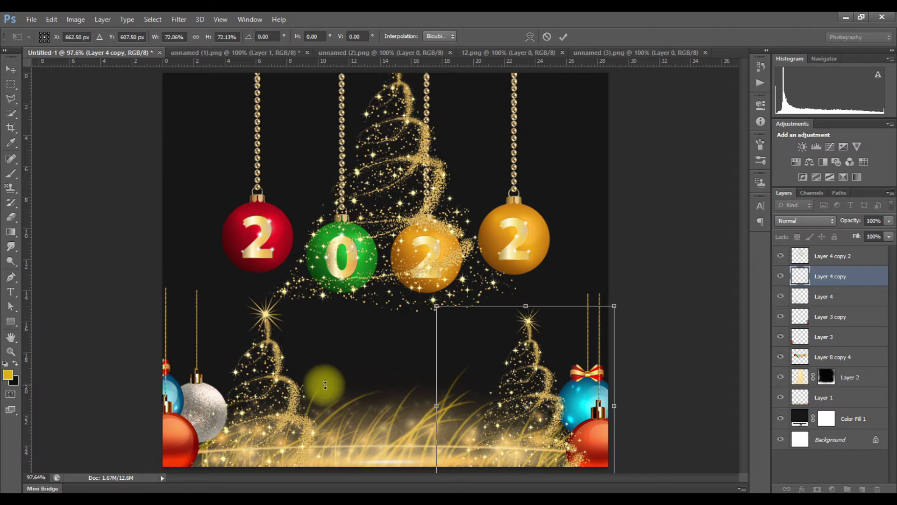
{"action": "left_click", "coordinate": [563, 37]}
{"action": "left_click", "coordinate": [267, 352]}
{"action": "mouse_move", "coordinate": [267, 351]}
{"action": "left_mouse_down"}
{"action": "mouse_move", "coordinate": [384, 295]}
{"action": "mouse_move", "coordinate": [251, 391]}
{"action": "mouse_move", "coordinate": [257, 356]}
{"action": "left_mouse_up"}
{"action": "key", "text": "ctrl+t"}
{"action": "left_click", "coordinate": [563, 37]}
{"action": "left_click", "coordinate": [553, 283]}
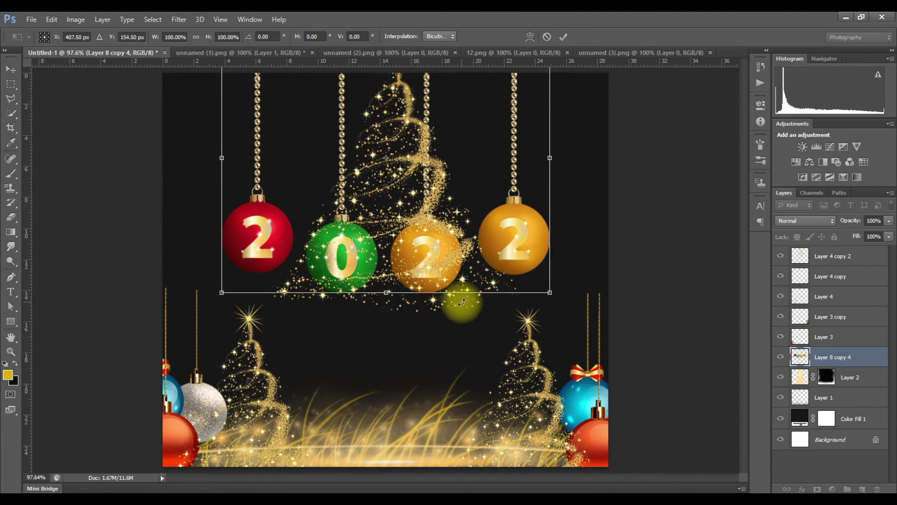
Step: Enlarge and tilt the top tree into streaks and move it behind the 2022 baubles
{"action": "left_click", "coordinate": [413, 106]}
{"action": "mouse_move", "coordinate": [513, 312]}
{"action": "left_mouse_down"}
{"action": "mouse_move", "coordinate": [561, 301]}
{"action": "mouse_move", "coordinate": [580, 131]}
{"action": "mouse_move", "coordinate": [120, 420]}
{"action": "mouse_move", "coordinate": [585, 226]}
{"action": "mouse_move", "coordinate": [723, 264]}
{"action": "mouse_move", "coordinate": [564, 166]}
{"action": "left_mouse_up"}
{"action": "key", "text": "Return"}
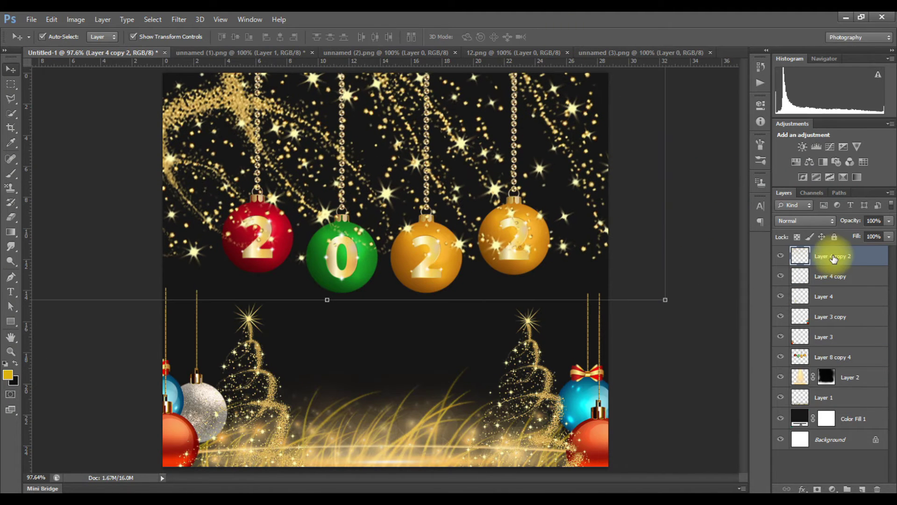
{"action": "left_click_drag", "start_coordinate": [832, 255], "coordinate": [832, 356]}
Step: Bring in the red-ribbon pine garland with bells and stretch it across the top edge
{"action": "left_click", "coordinate": [826, 322]}
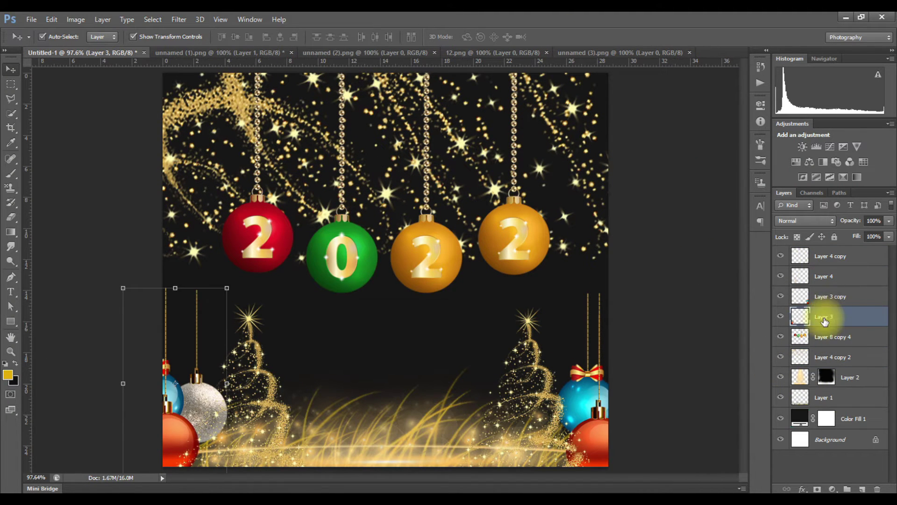
{"action": "left_click", "coordinate": [369, 55]}
{"action": "mouse_move", "coordinate": [374, 270]}
{"action": "left_mouse_down"}
{"action": "mouse_move", "coordinate": [501, 154]}
{"action": "mouse_move", "coordinate": [715, 196]}
{"action": "left_mouse_up"}
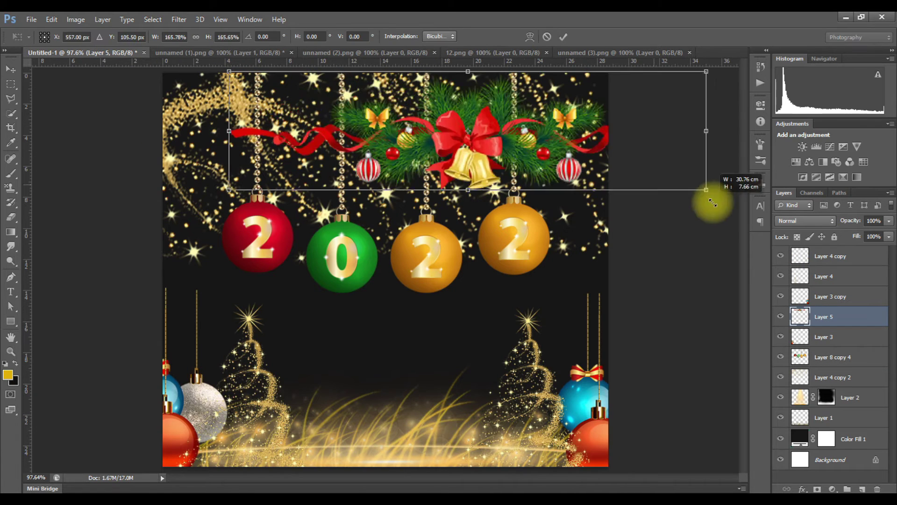
{"action": "mouse_move", "coordinate": [547, 131]}
{"action": "left_mouse_down"}
{"action": "mouse_move", "coordinate": [419, 105]}
{"action": "mouse_move", "coordinate": [419, 93]}
{"action": "left_mouse_up"}
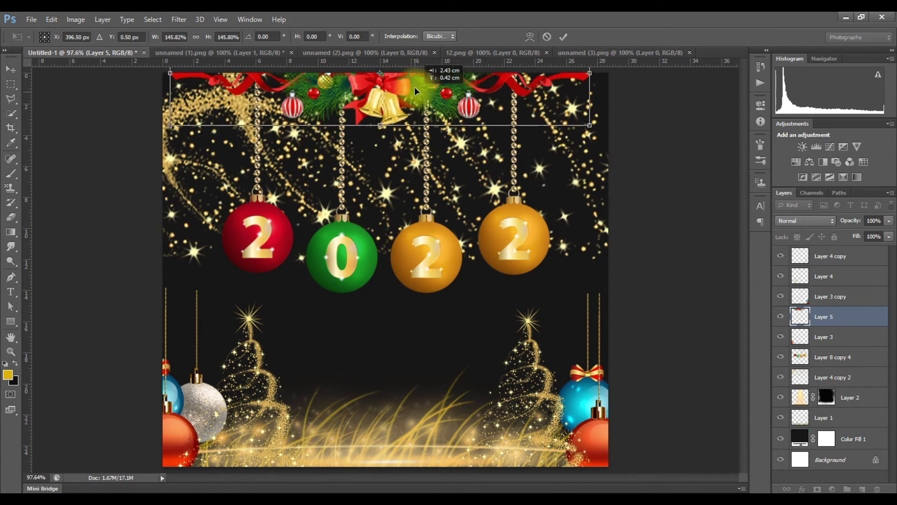
{"action": "left_click_drag", "start_coordinate": [593, 110], "coordinate": [606, 101]}
{"action": "key", "text": "Return"}
Step: Bring the scattered gold stars into the card and duplicate the stars layer
{"action": "left_click", "coordinate": [219, 53]}
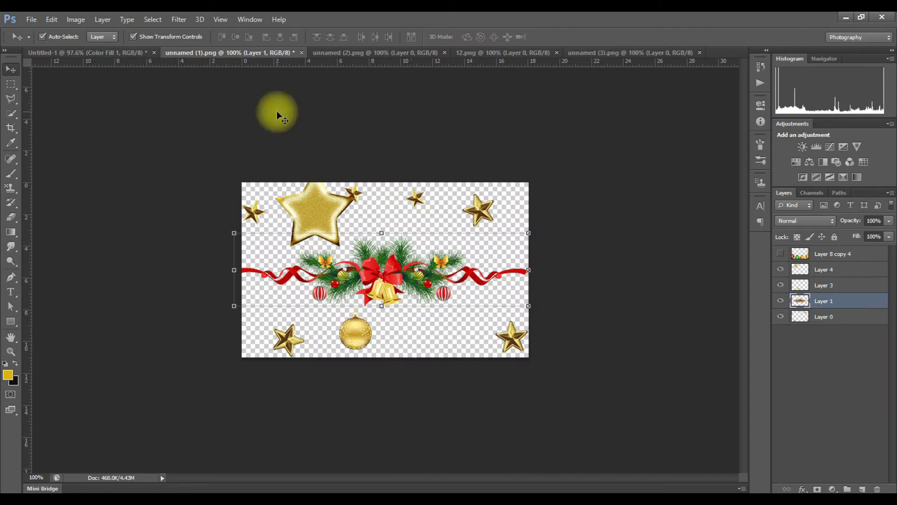
{"action": "mouse_move", "coordinate": [416, 196]}
{"action": "left_mouse_down"}
{"action": "mouse_move", "coordinate": [313, 196]}
{"action": "mouse_move", "coordinate": [446, 155]}
{"action": "left_mouse_up"}
{"action": "right_click", "coordinate": [842, 454]}
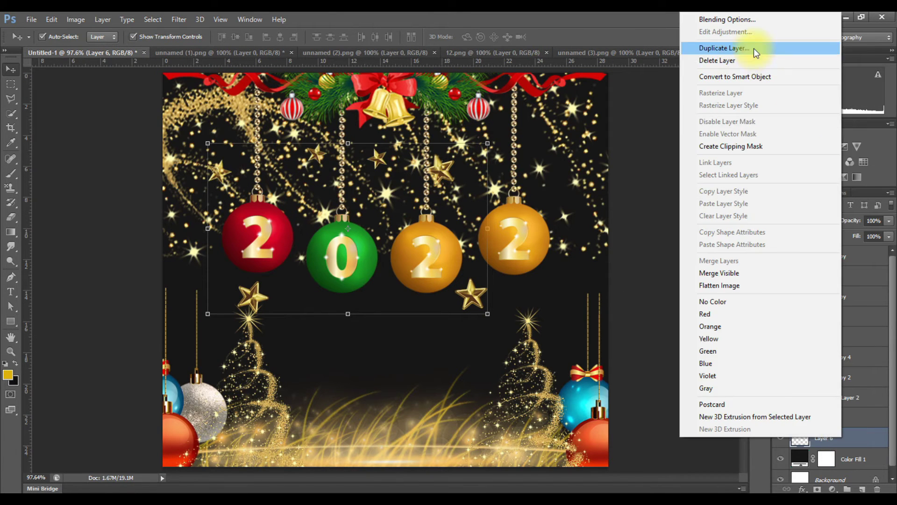
{"action": "left_click", "coordinate": [743, 41]}
{"action": "key", "text": "Return"}
Step: Rotate, slightly enlarge and reposition the duplicate star set around the baubles
{"action": "mouse_move", "coordinate": [491, 250]}
{"action": "left_mouse_down"}
{"action": "mouse_move", "coordinate": [566, 320]}
{"action": "mouse_move", "coordinate": [820, 319]}
{"action": "left_mouse_up"}
{"action": "key", "text": "ctrl+t"}
{"action": "left_click_drag", "start_coordinate": [467, 290], "coordinate": [341, 289]}
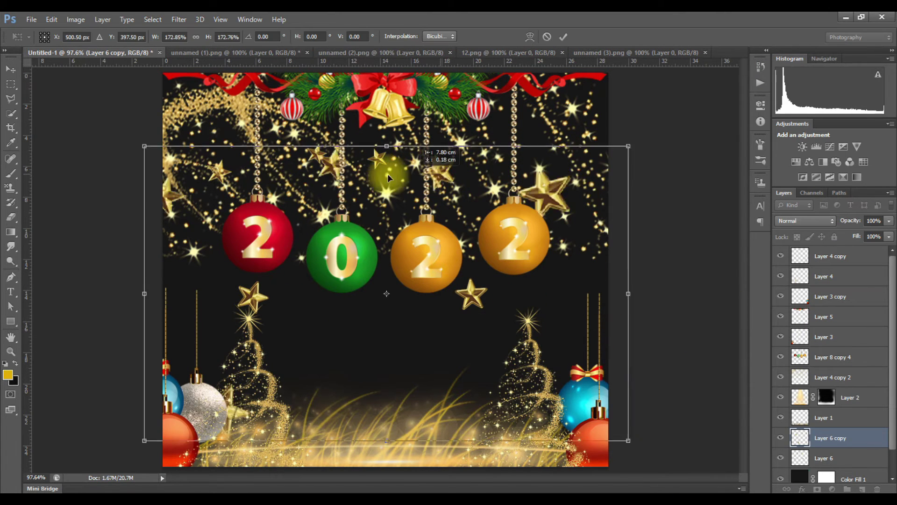
{"action": "left_click_drag", "start_coordinate": [584, 373], "coordinate": [332, 188]}
{"action": "left_click_drag", "start_coordinate": [219, 296], "coordinate": [250, 376]}
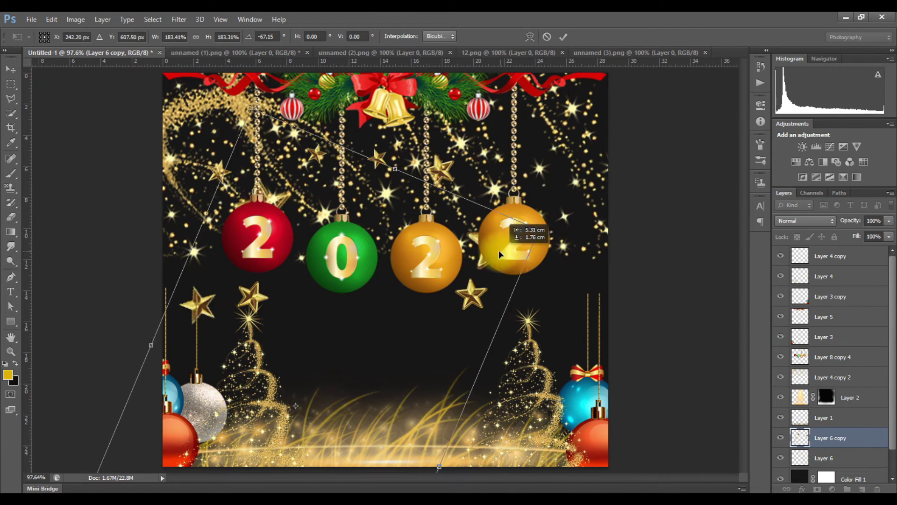
{"action": "left_click_drag", "start_coordinate": [576, 233], "coordinate": [557, 221]}
{"action": "double_click", "coordinate": [439, 317]}
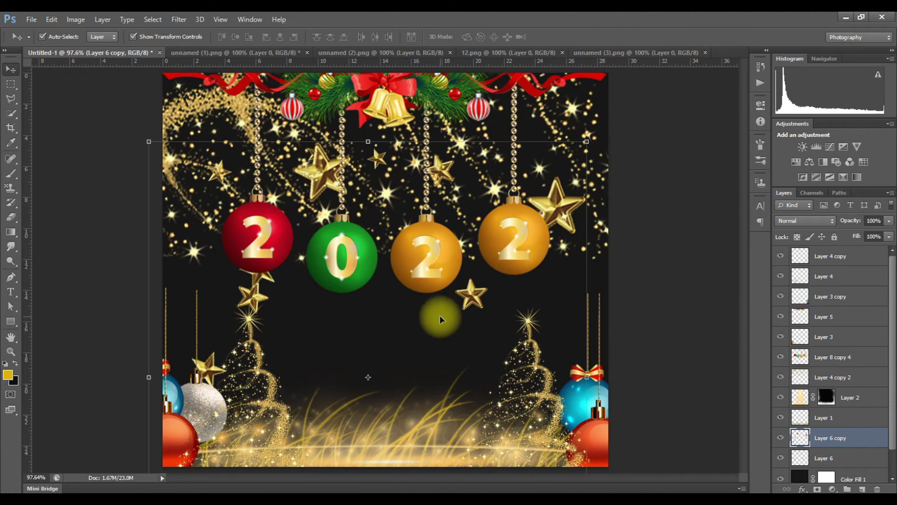
{"action": "left_click", "coordinate": [234, 53]}
Step: Bring in the large glittery star, shrink it and place it at the top left
{"action": "left_click_drag", "start_coordinate": [315, 206], "coordinate": [206, 271]}
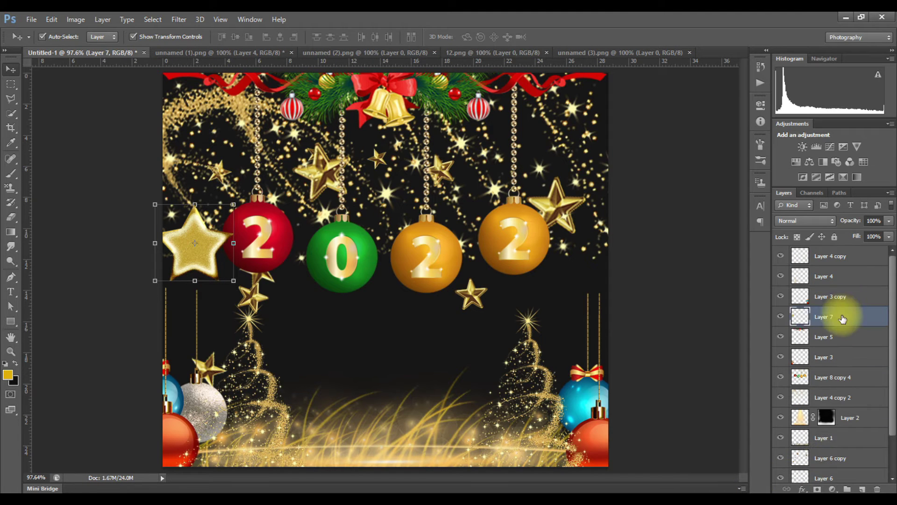
{"action": "left_click_drag", "start_coordinate": [829, 438], "coordinate": [829, 377]}
{"action": "left_click_drag", "start_coordinate": [233, 280], "coordinate": [221, 269]}
{"action": "left_click", "coordinate": [563, 37]}
{"action": "left_click_drag", "start_coordinate": [439, 320], "coordinate": [462, 220]}
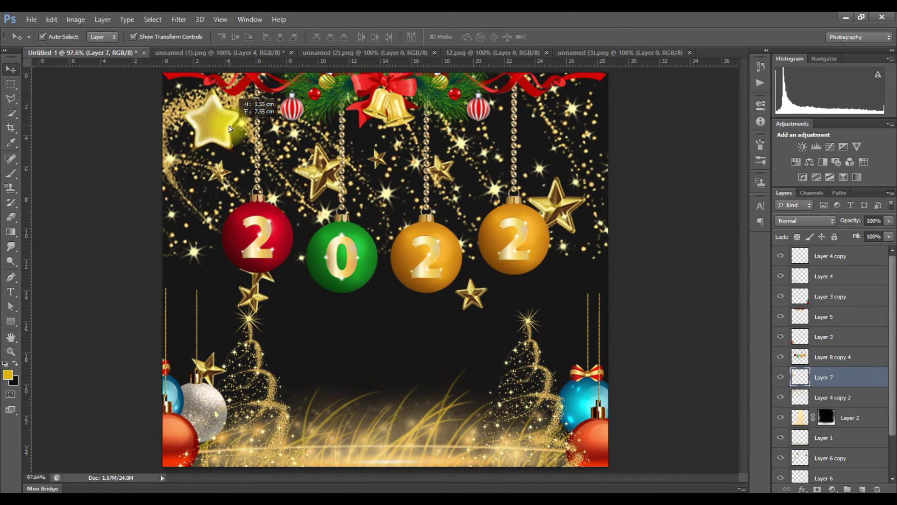
Step: Duplicate the star twice, placing copies at the top right and left edge
{"action": "right_click", "coordinate": [846, 381]}
{"action": "left_click", "coordinate": [726, 105]}
{"action": "left_click", "coordinate": [541, 160]}
{"action": "mouse_move", "coordinate": [212, 137]}
{"action": "left_mouse_down"}
{"action": "mouse_move", "coordinate": [559, 136]}
{"action": "mouse_move", "coordinate": [593, 274]}
{"action": "left_mouse_up"}
{"action": "right_click", "coordinate": [581, 144]}
{"action": "right_click", "coordinate": [845, 377]}
{"action": "left_click", "coordinate": [725, 105]}
{"action": "key", "text": "Return"}
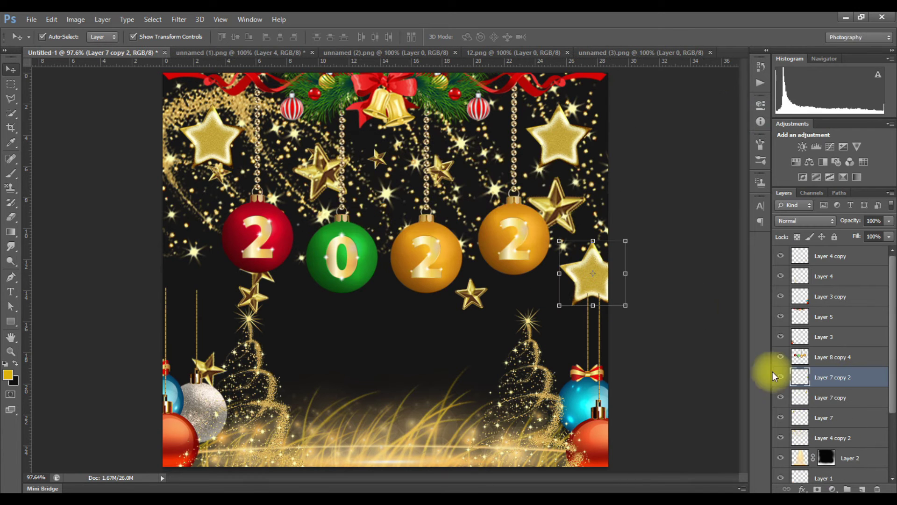
{"action": "left_click_drag", "start_coordinate": [207, 151], "coordinate": [178, 274]}
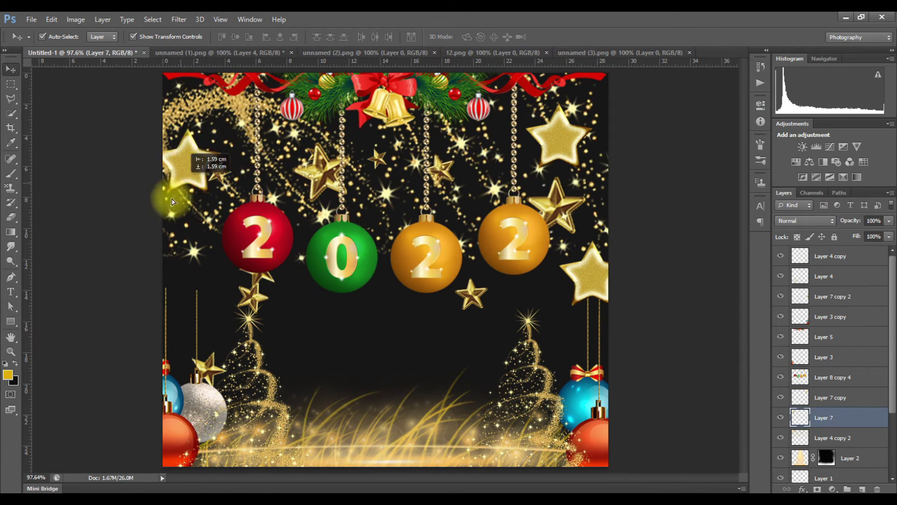
{"action": "left_click_drag", "start_coordinate": [841, 417], "coordinate": [864, 306]}
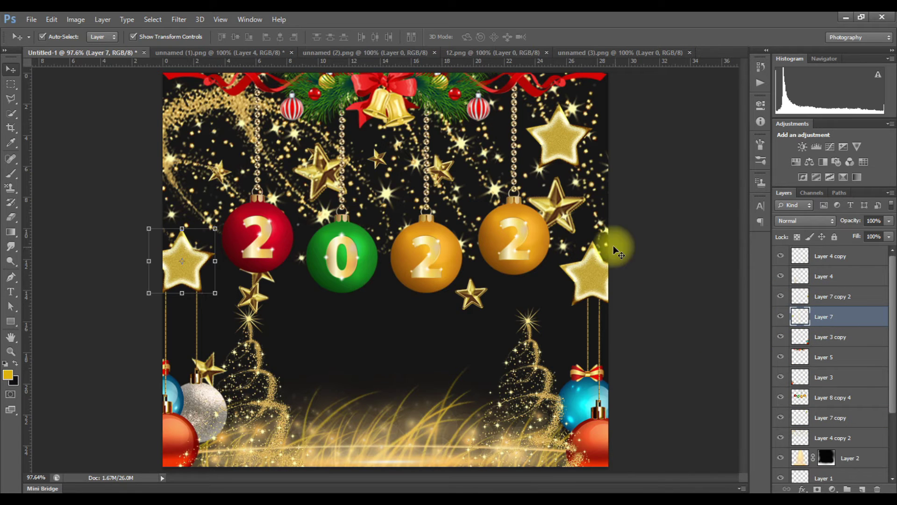
Step: Bring the small gold ball into the card and place it near the top left
{"action": "left_click", "coordinate": [219, 52]}
{"action": "left_click", "coordinate": [346, 337]}
{"action": "left_click_drag", "start_coordinate": [346, 338], "coordinate": [120, 53]}
{"action": "left_click", "coordinate": [547, 37]}
{"action": "mouse_move", "coordinate": [316, 300]}
{"action": "left_mouse_down"}
{"action": "mouse_move", "coordinate": [217, 167]}
{"action": "mouse_move", "coordinate": [218, 175]}
{"action": "left_mouse_up"}
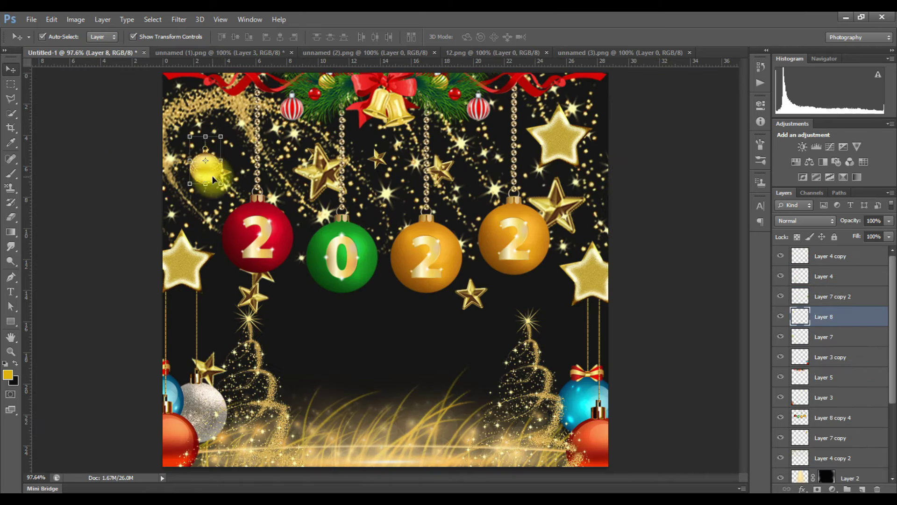
Step: Resize the gold ball, duplicate it, and position both balls among the chains
{"action": "key", "text": "ctrl+t"}
{"action": "left_click", "coordinate": [562, 37]}
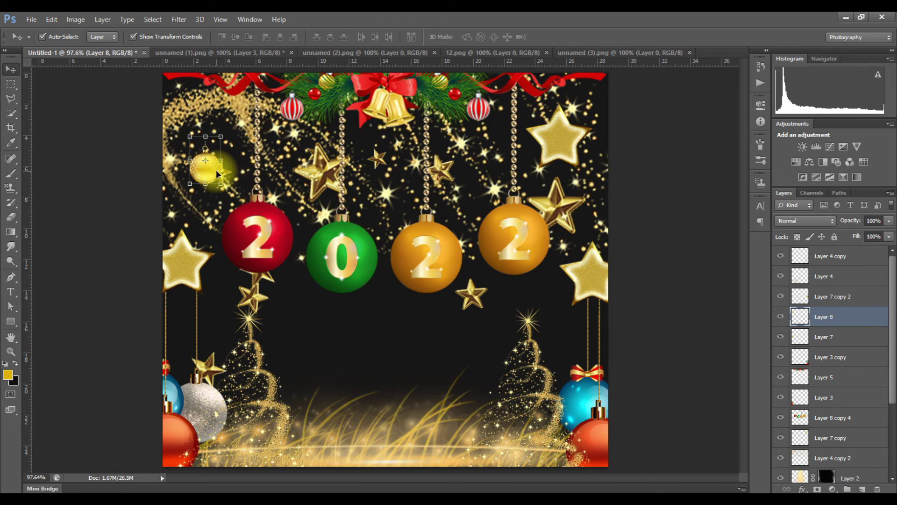
{"action": "key", "text": "ctrl+j"}
{"action": "left_click_drag", "start_coordinate": [202, 161], "coordinate": [285, 154]}
{"action": "left_click", "coordinate": [200, 173]}
{"action": "key", "text": "ctrl+t"}
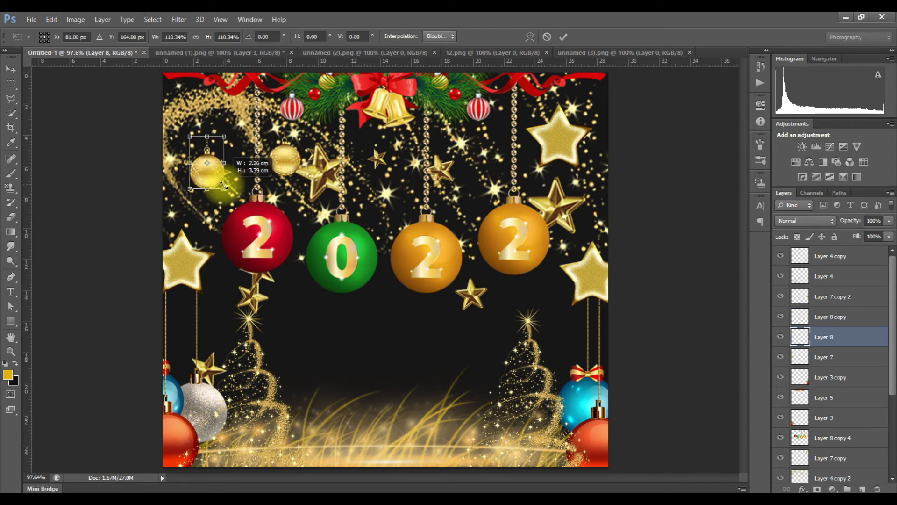
{"action": "left_click_drag", "start_coordinate": [203, 163], "coordinate": [203, 143]}
{"action": "left_click", "coordinate": [563, 37]}
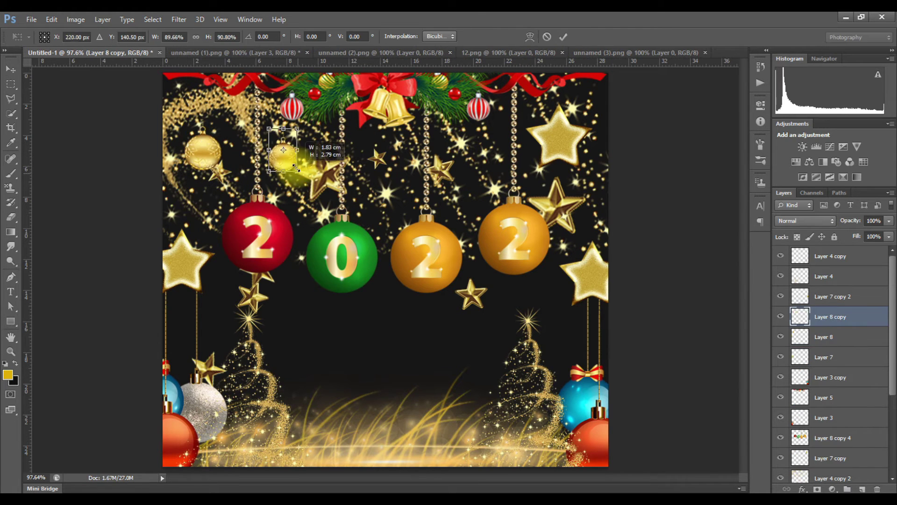
{"action": "left_click_drag", "start_coordinate": [286, 159], "coordinate": [385, 202]}
Step: Duplicate the gold ball twice more and place the third and fourth balls
{"action": "right_click", "coordinate": [858, 317]}
{"action": "left_click", "coordinate": [701, 102]}
{"action": "key", "text": "Return"}
{"action": "left_click", "coordinate": [292, 161]}
{"action": "left_click_drag", "start_coordinate": [292, 161], "coordinate": [283, 150]}
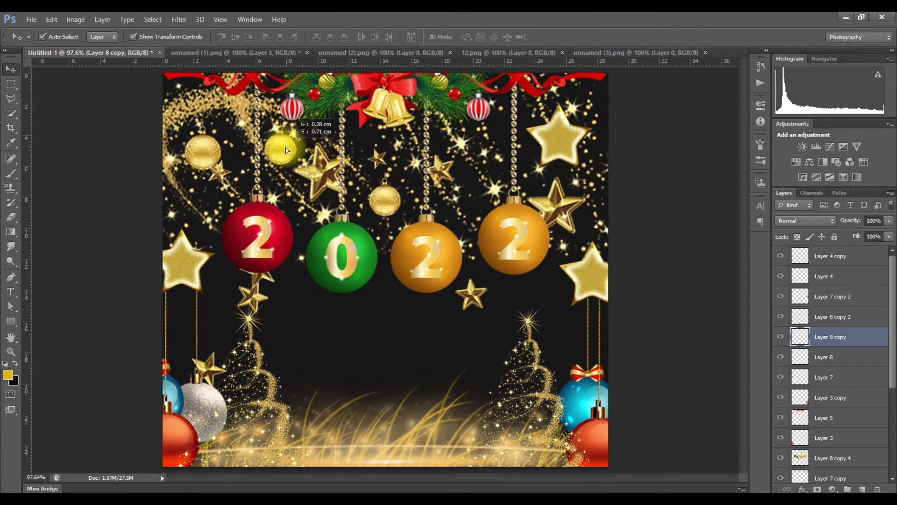
{"action": "left_click", "coordinate": [204, 152]}
{"action": "right_click", "coordinate": [835, 357]}
{"action": "left_click", "coordinate": [701, 102]}
{"action": "key", "text": "Return"}
{"action": "left_click_drag", "start_coordinate": [306, 227], "coordinate": [477, 171]}
Step: Gather all four gold ball layers into one collapsed layer group
{"action": "left_click", "coordinate": [837, 378]}
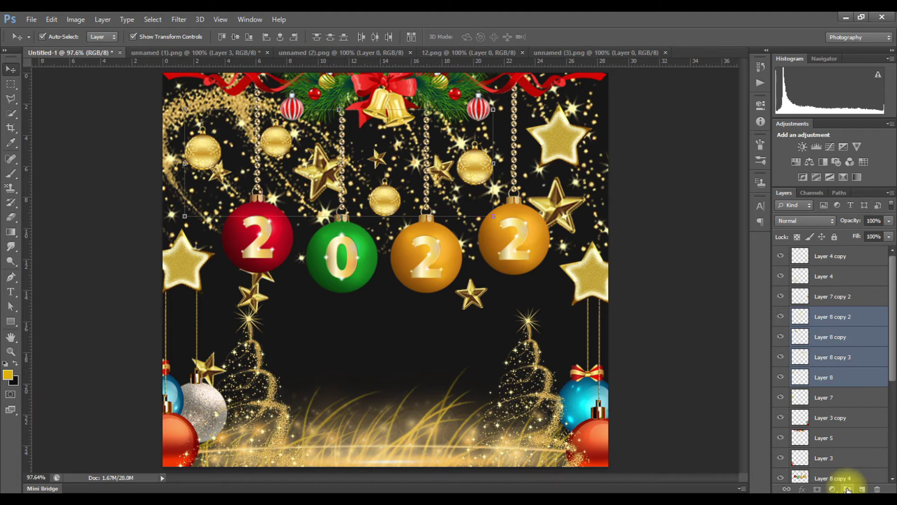
{"action": "left_click_drag", "start_coordinate": [853, 322], "coordinate": [847, 488]}
{"action": "left_click", "coordinate": [829, 318]}
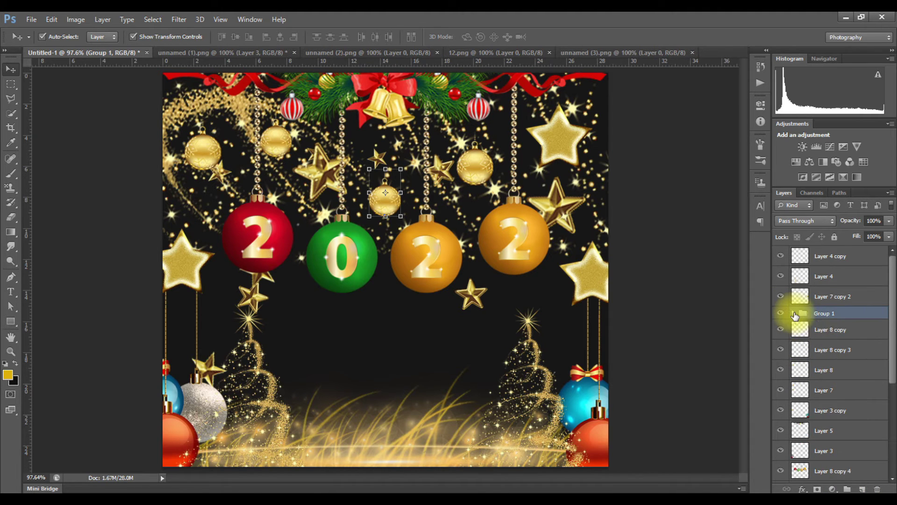
{"action": "left_click", "coordinate": [793, 313]}
{"action": "left_click", "coordinate": [822, 329]}
{"action": "left_click", "coordinate": [825, 370], "text": "shift"}
{"action": "mouse_move", "coordinate": [825, 351]}
{"action": "left_mouse_down"}
{"action": "mouse_move", "coordinate": [797, 314]}
{"action": "mouse_move", "coordinate": [840, 299]}
{"action": "left_mouse_up"}
{"action": "left_click", "coordinate": [794, 315]}
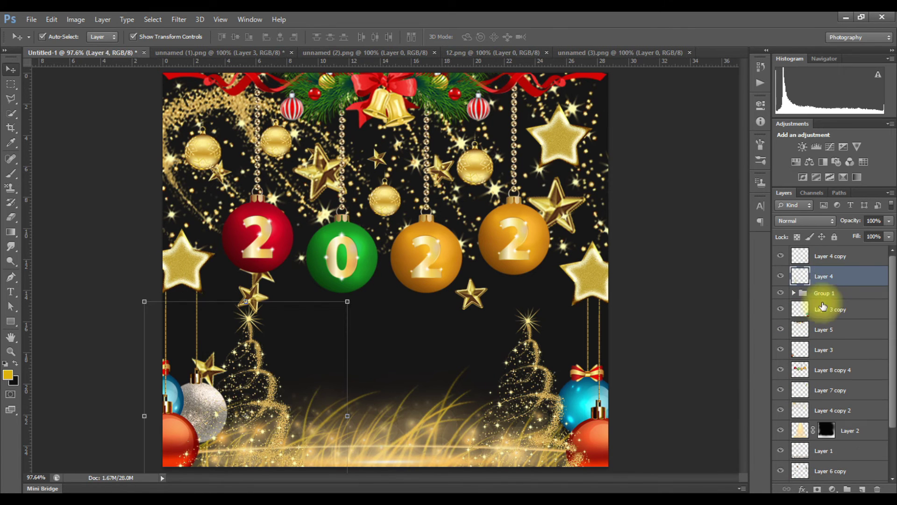
Step: Add two-line 'HAPPY NEW YEAR' in Palatino Linotype Bold 60 pt below the 2022 baubles
{"action": "scroll", "coordinate": [839, 401], "scroll_direction": "down", "scroll_amount": 2}
{"action": "scroll", "coordinate": [839, 401], "scroll_direction": "up", "scroll_amount": 2}
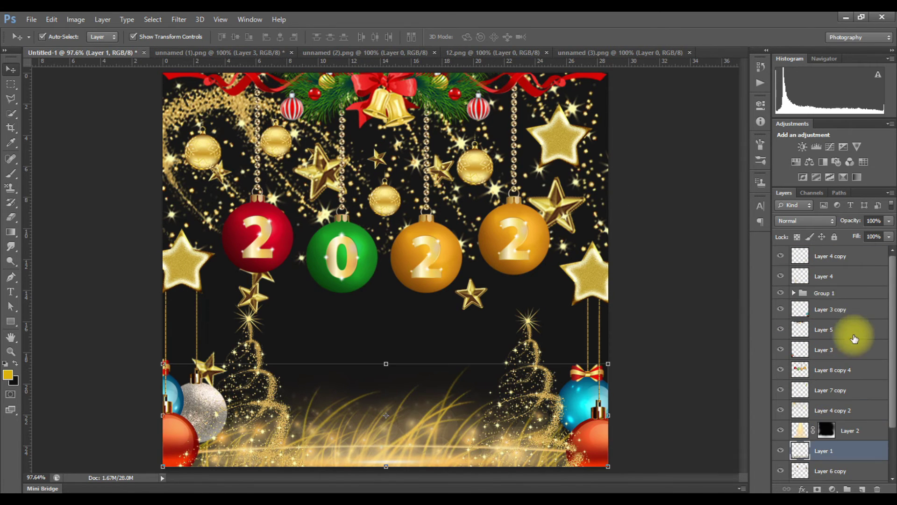
{"action": "left_click_drag", "start_coordinate": [481, 166], "coordinate": [583, 109]}
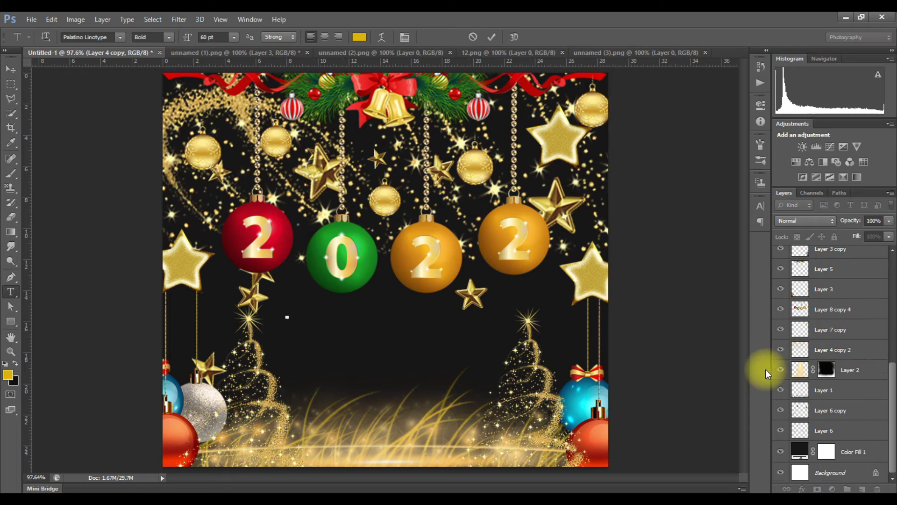
{"action": "scroll", "coordinate": [784, 344], "scroll_direction": "up", "scroll_amount": 5}
{"action": "scroll", "coordinate": [831, 327], "scroll_direction": "up", "scroll_amount": 5}
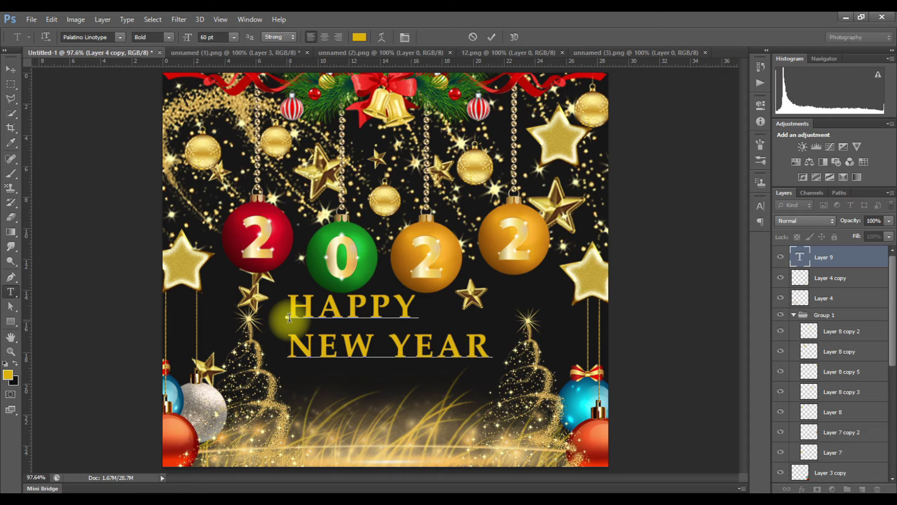
{"action": "left_click", "coordinate": [492, 37]}
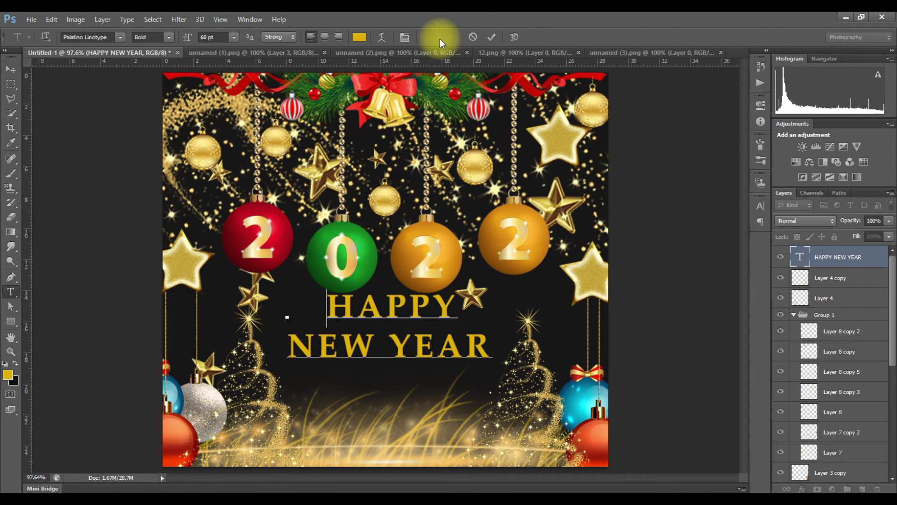
{"action": "left_click", "coordinate": [491, 38]}
{"action": "right_click", "coordinate": [824, 266]}
Step: Set the text's Fill Opacity to 0 and add a 2 px #fcff00 stroke
{"action": "left_click", "coordinate": [722, 60]}
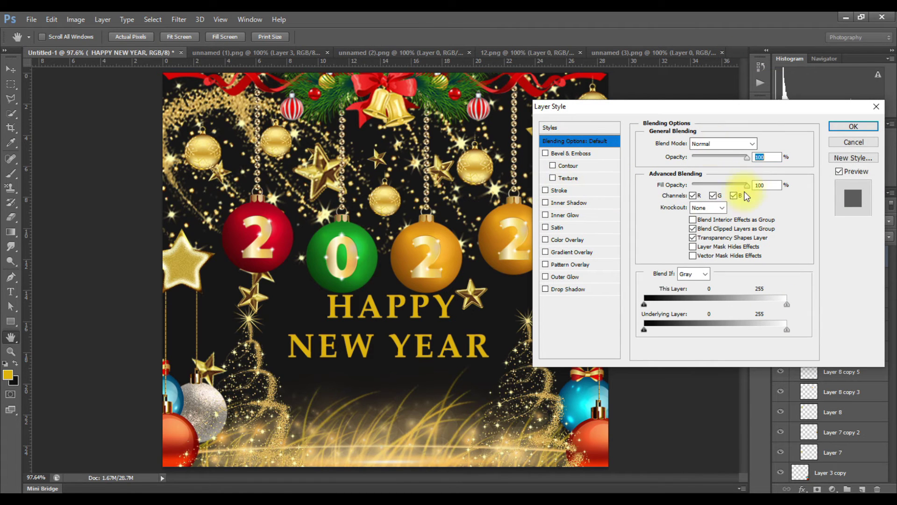
{"action": "left_click_drag", "start_coordinate": [738, 186], "coordinate": [667, 190]}
{"action": "left_click", "coordinate": [563, 192]}
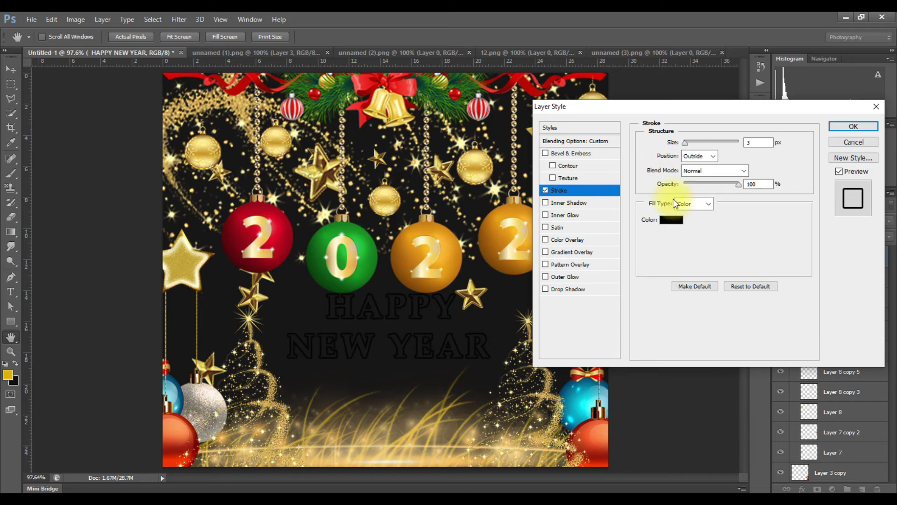
{"action": "left_click", "coordinate": [673, 219]}
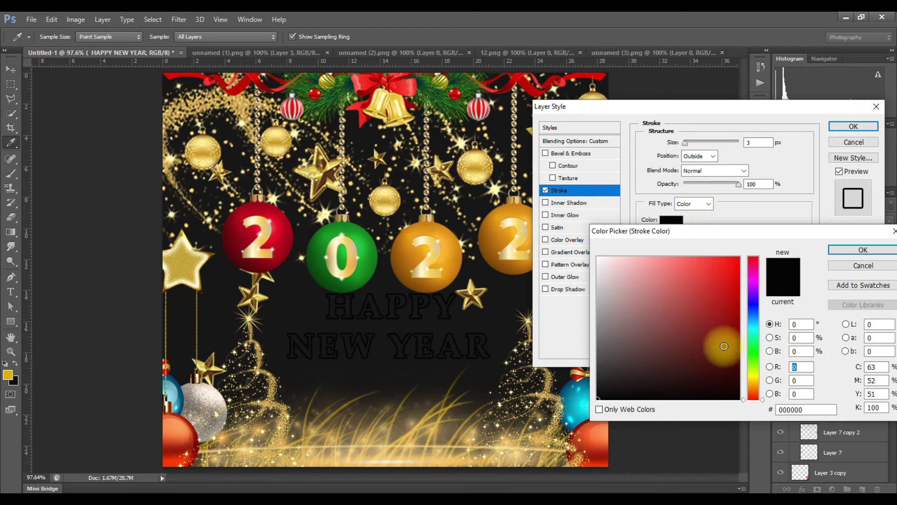
{"action": "double_click", "coordinate": [801, 409]}
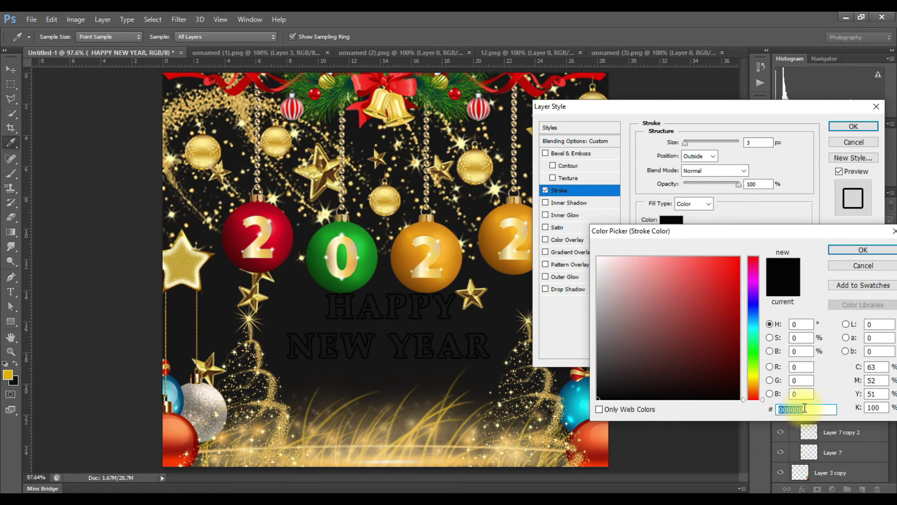
{"action": "type", "text": "fcff00"}
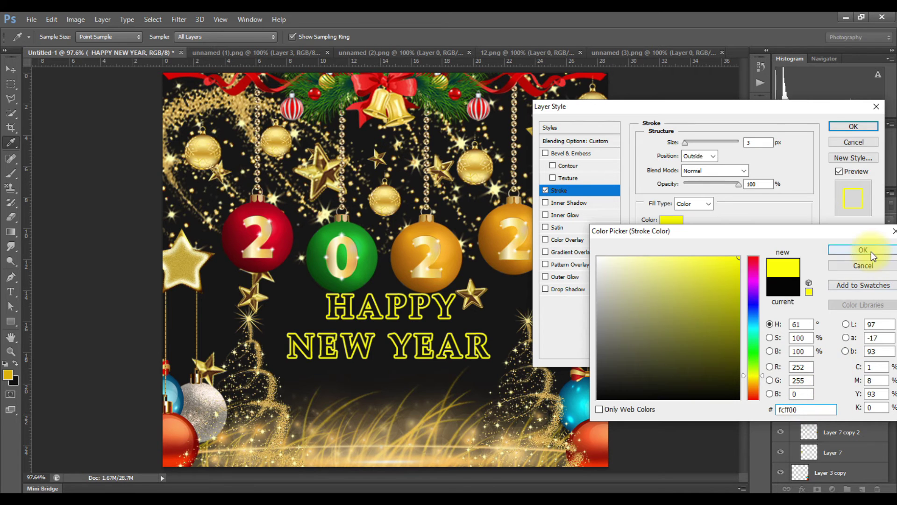
{"action": "left_click", "coordinate": [871, 251]}
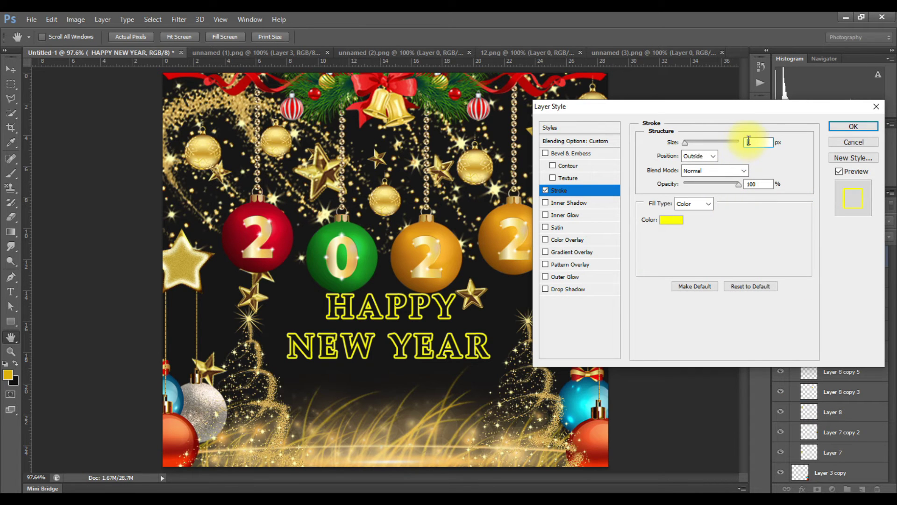
{"action": "type", "text": "2"}
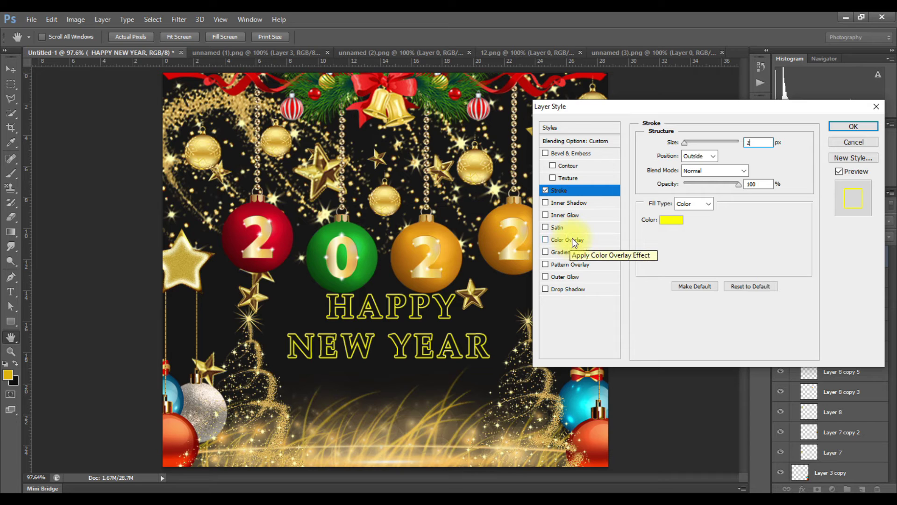
{"action": "left_click", "coordinate": [566, 215]}
Step: Add a Normal inner glow: opacity 100, colour-to-transparent gradient, choke 15, size 8
{"action": "left_click", "coordinate": [736, 144]}
{"action": "left_click", "coordinate": [700, 143]}
{"action": "type", "text": "100"}
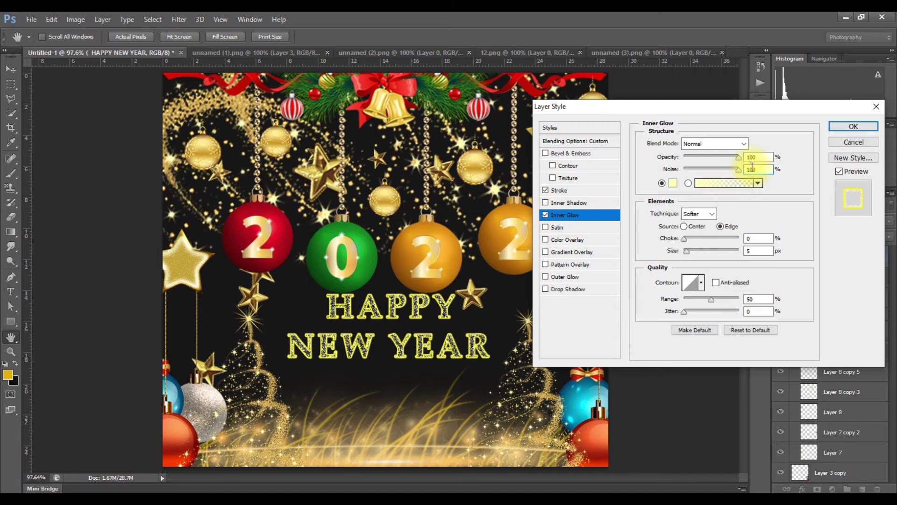
{"action": "left_click", "coordinate": [732, 188]}
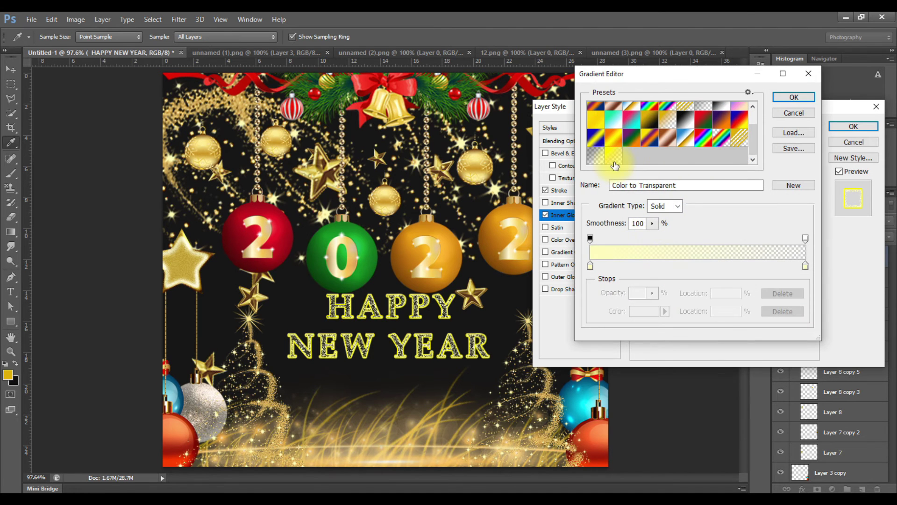
{"action": "left_click", "coordinate": [612, 158]}
{"action": "left_click", "coordinate": [795, 98]}
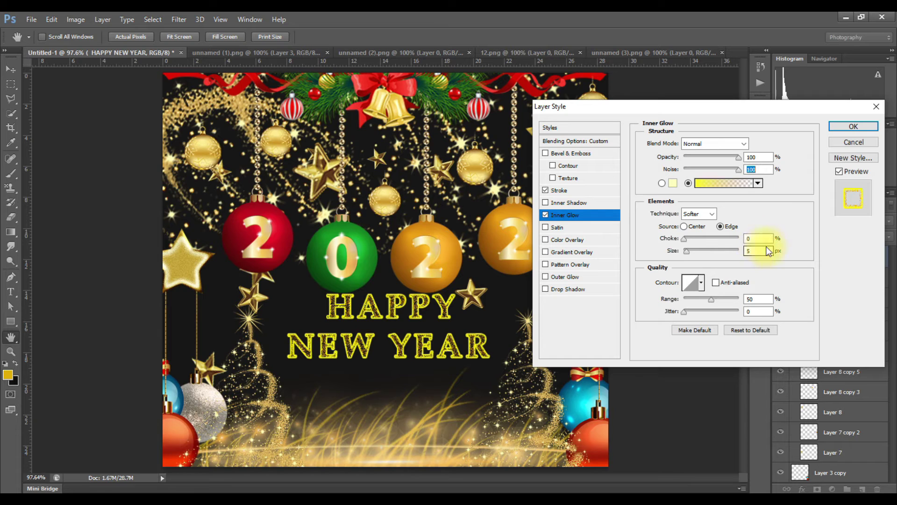
{"action": "type", "text": "15"}
{"action": "key", "text": "Tab"}
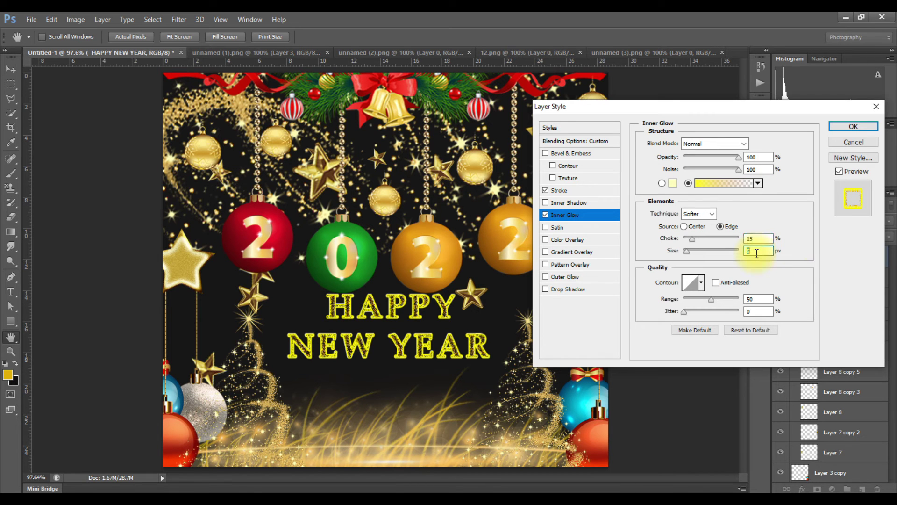
{"action": "type", "text": "8"}
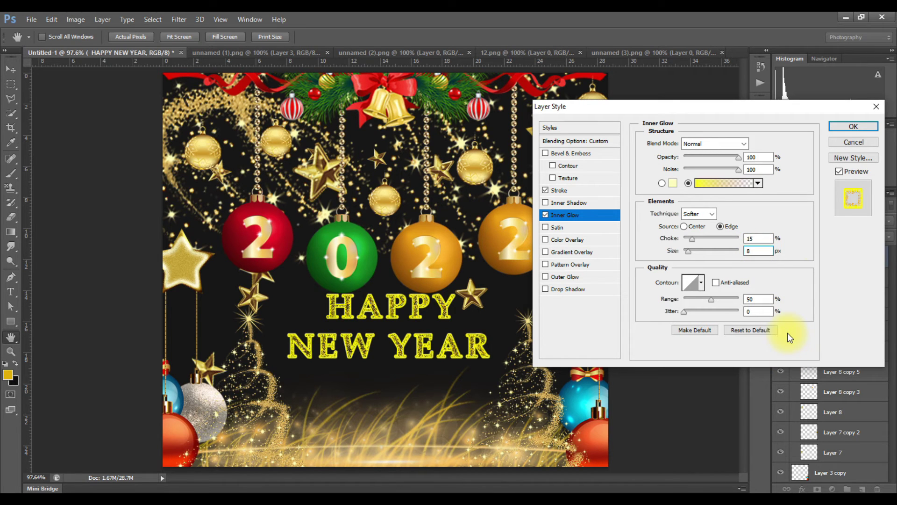
{"action": "left_click", "coordinate": [853, 127]}
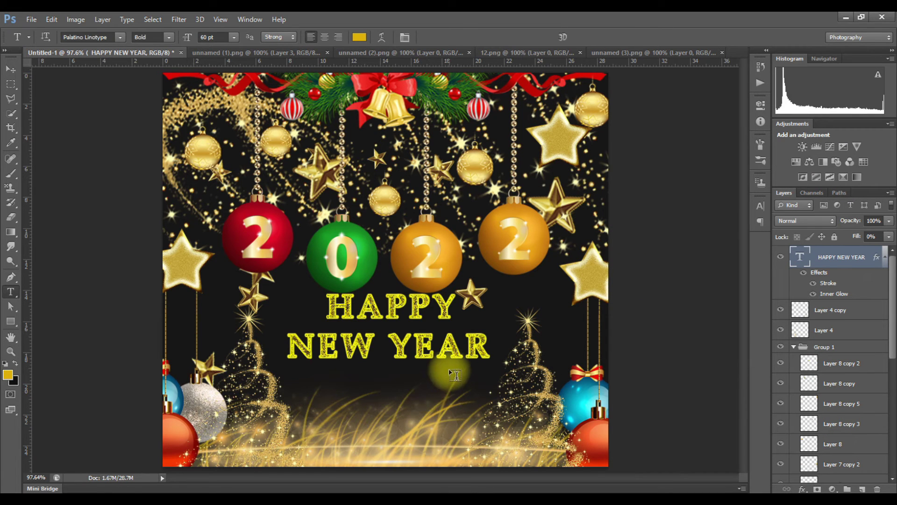
Step: Move the HAPPY NEW YEAR text lower on the card and reopen it for editing
{"action": "left_click", "coordinate": [11, 68]}
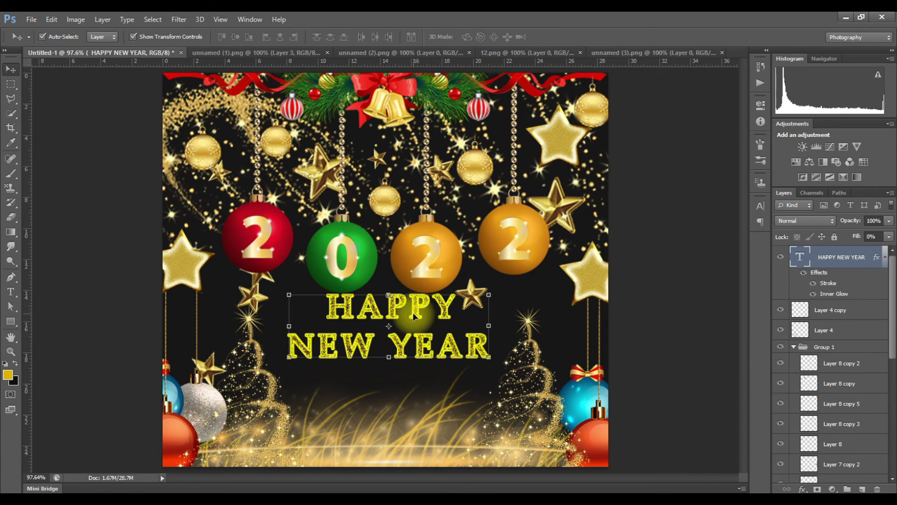
{"action": "left_click_drag", "start_coordinate": [413, 316], "coordinate": [436, 358]}
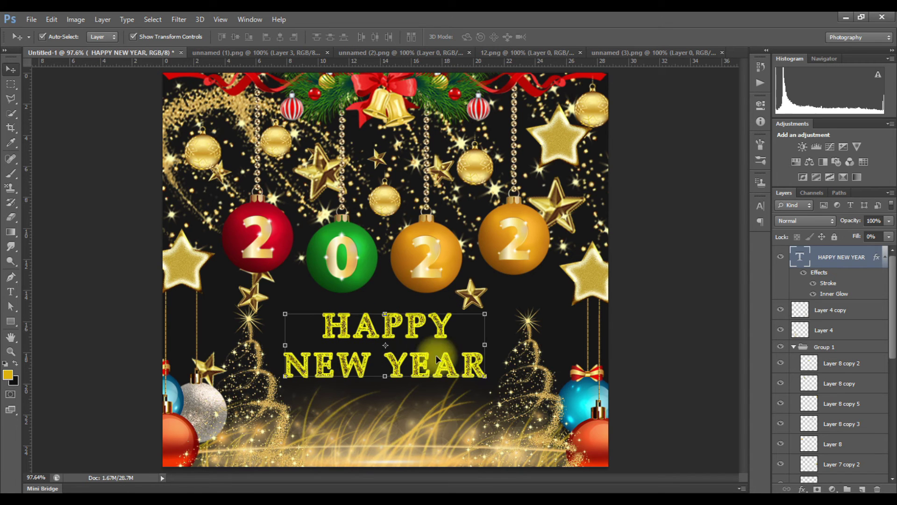
{"action": "left_click", "coordinate": [11, 291]}
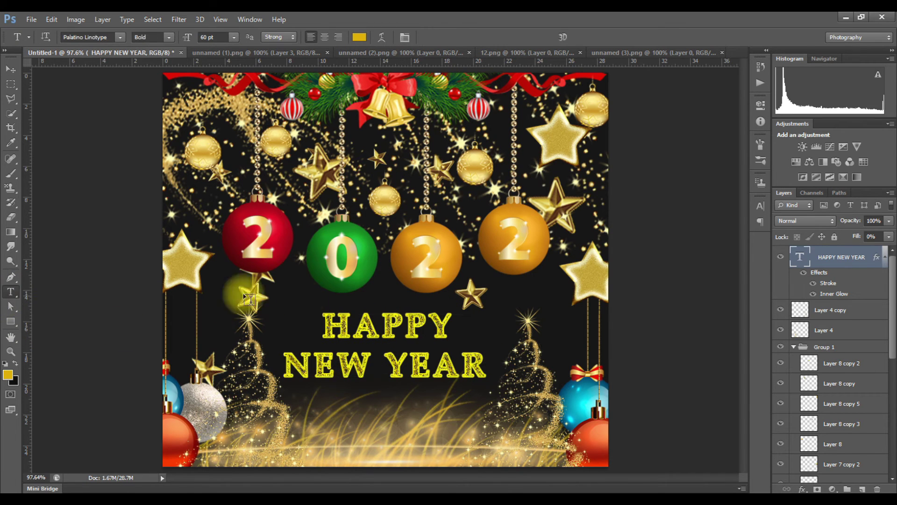
{"action": "double_click", "coordinate": [366, 365]}
{"action": "left_click", "coordinate": [366, 366]}
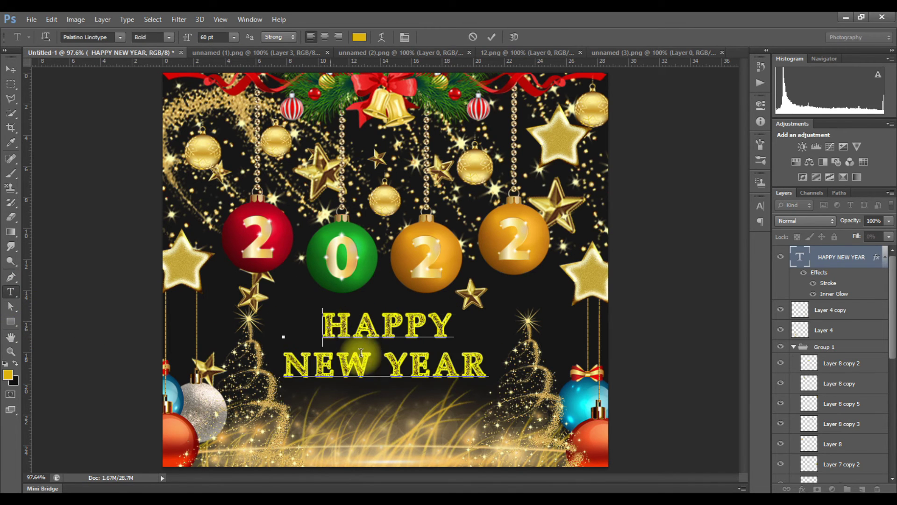
Step: Change the HAPPY NEW YEAR text size to 80 pt
{"action": "key", "text": "ctrl+a"}
{"action": "left_click", "coordinate": [206, 36]}
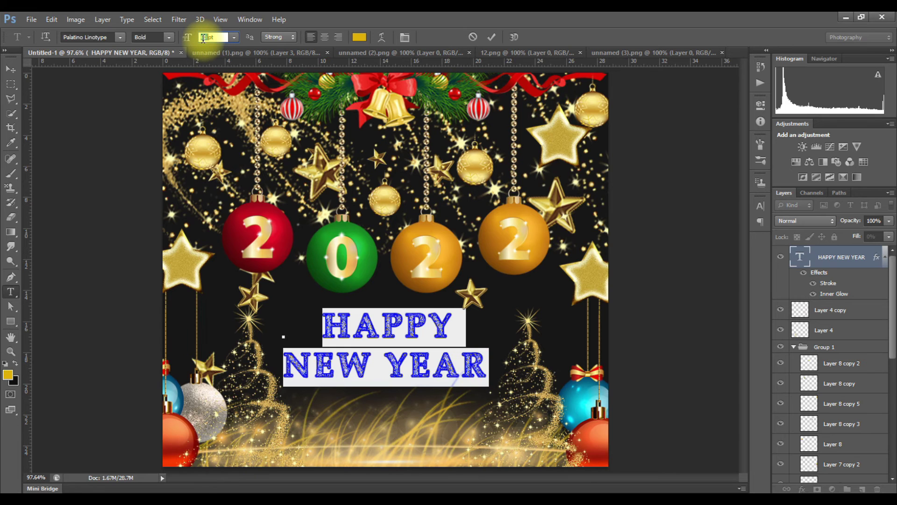
{"action": "type", "text": "80"}
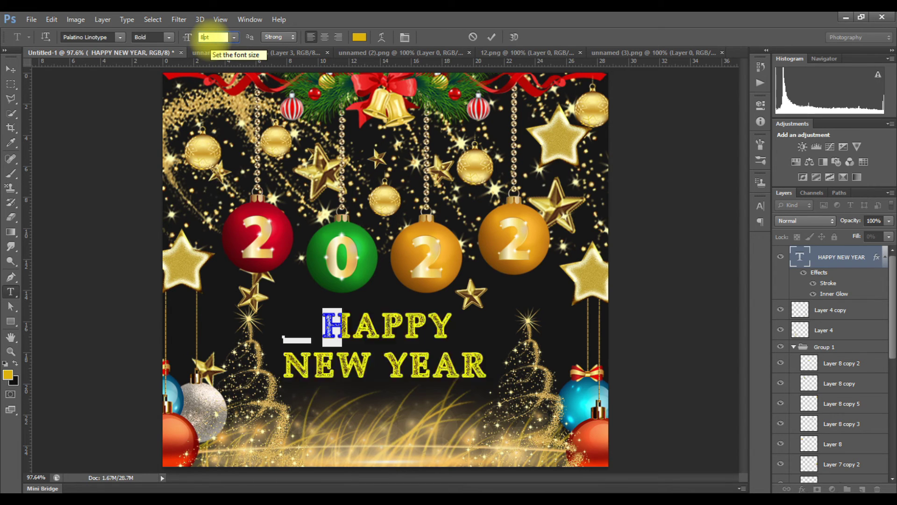
{"action": "key", "text": "Return"}
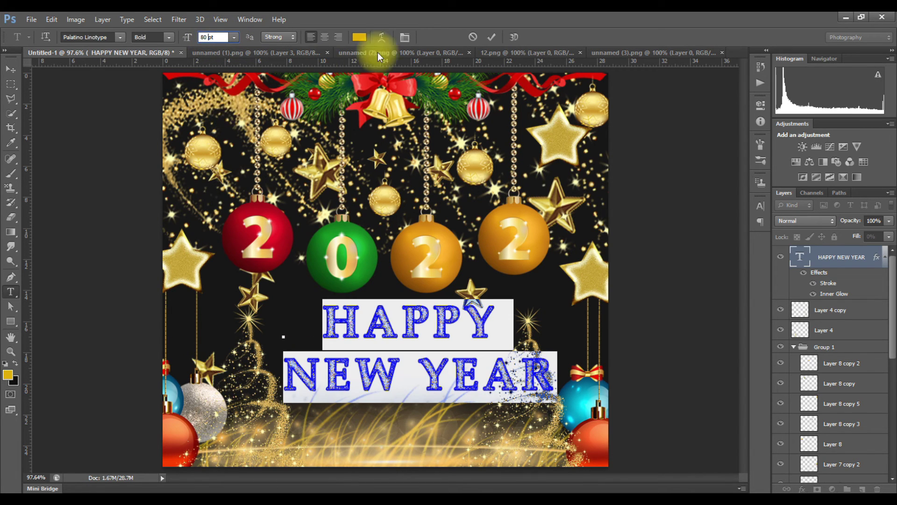
{"action": "left_click", "coordinate": [492, 37]}
Step: Re-centre the enlarged greeting between the two trees
{"action": "left_click", "coordinate": [10, 69]}
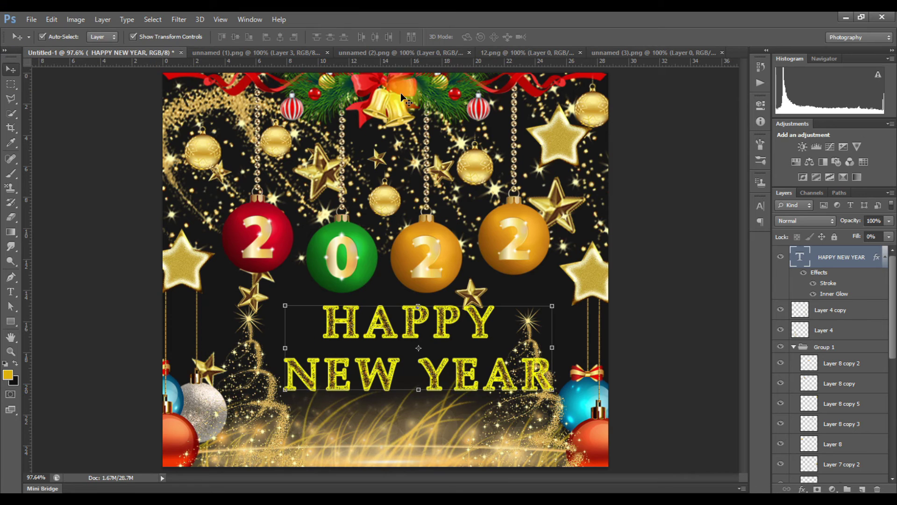
{"action": "left_click_drag", "start_coordinate": [421, 291], "coordinate": [384, 289]}
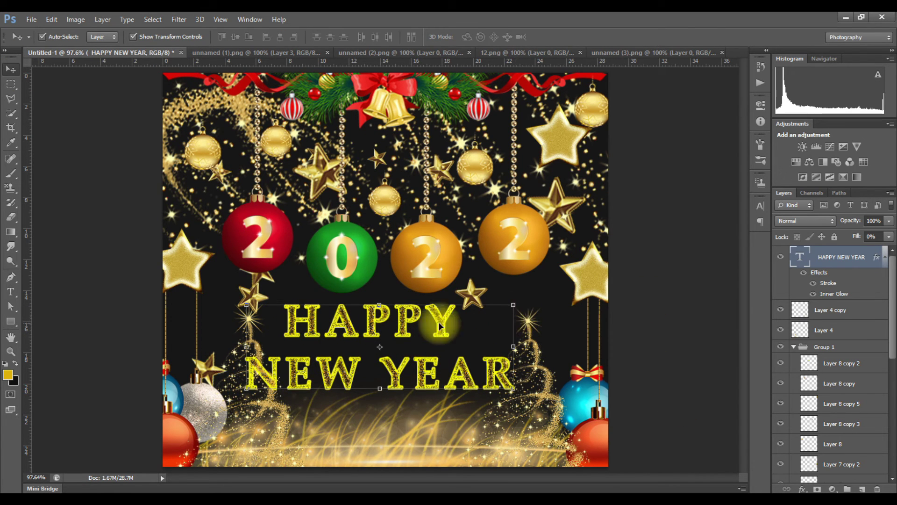
{"action": "left_click_drag", "start_coordinate": [438, 318], "coordinate": [450, 318]}
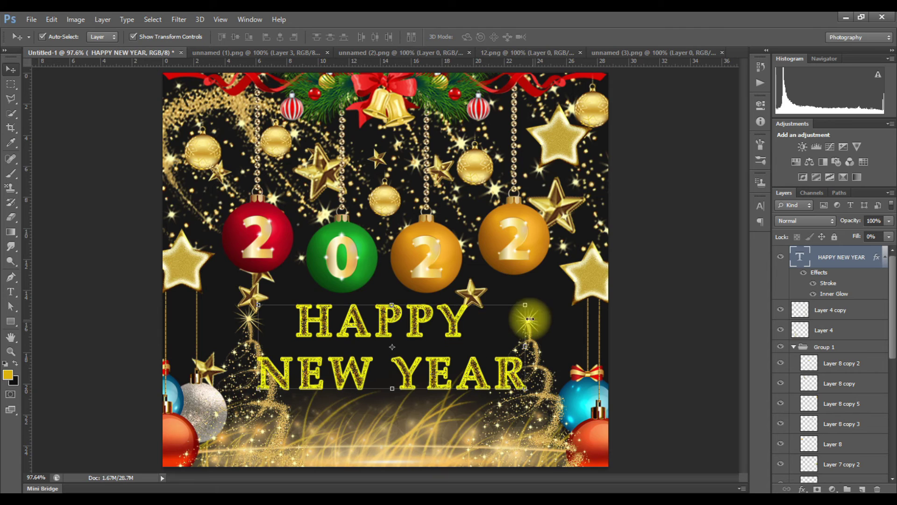
{"action": "left_click", "coordinate": [482, 295]}
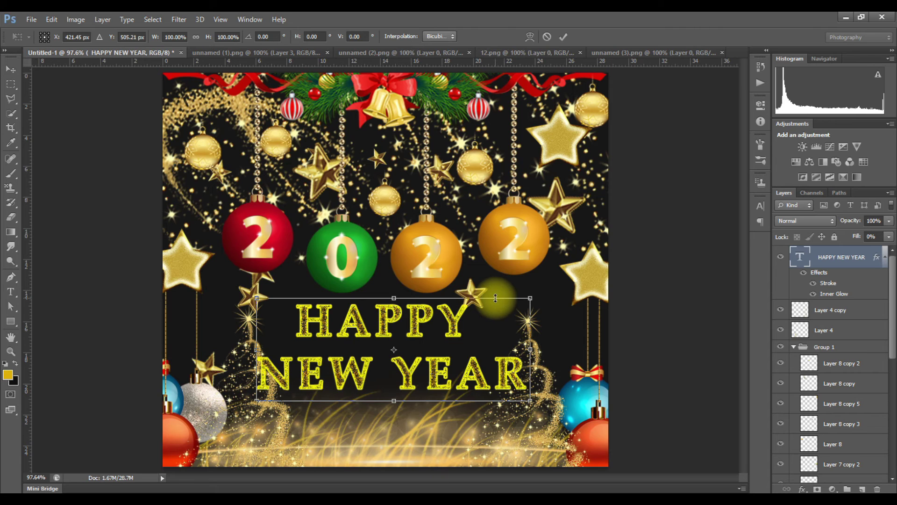
{"action": "left_click", "coordinate": [564, 36]}
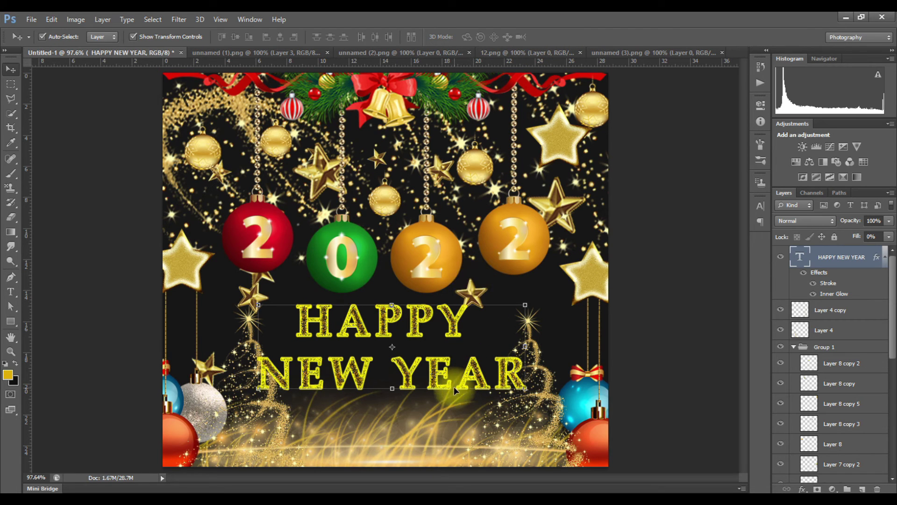
{"action": "left_click", "coordinate": [10, 292]}
Step: Paste the greeting as a new 30 pt black text layer below HAPPY NEW YEAR
{"action": "left_click", "coordinate": [311, 416]}
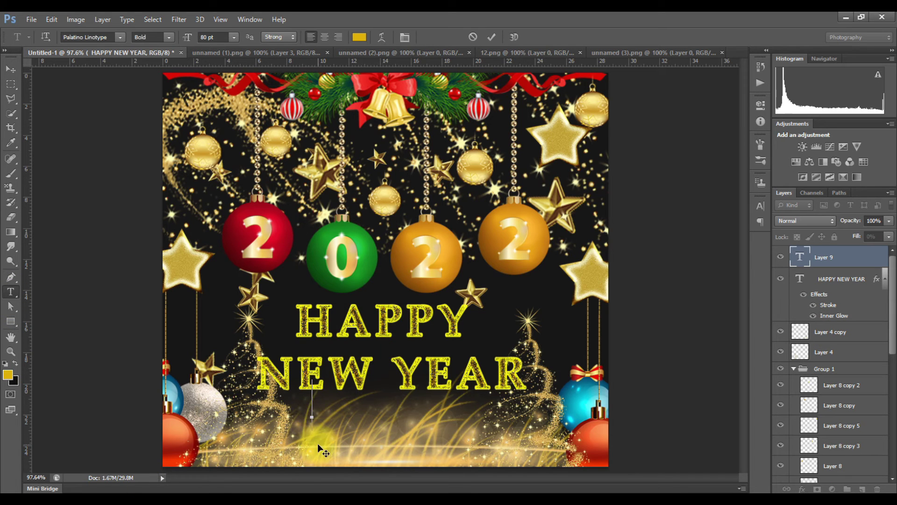
{"action": "left_click", "coordinate": [233, 37]}
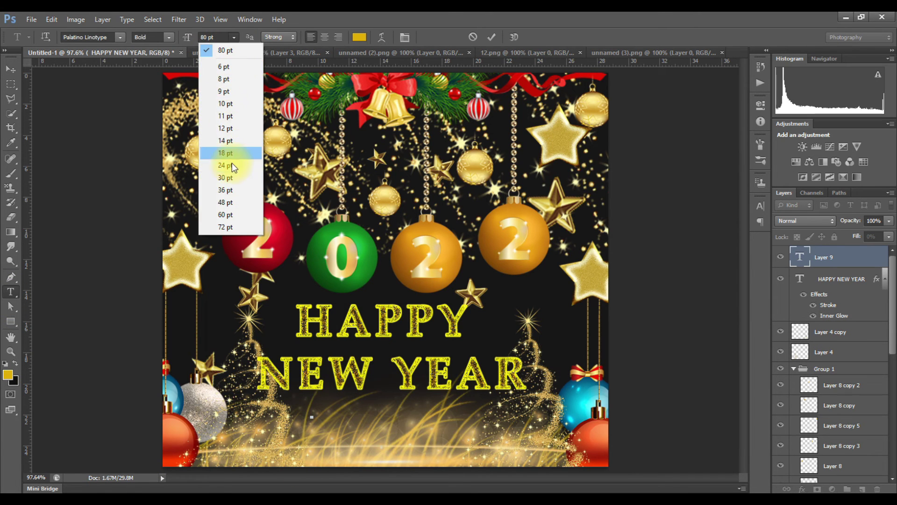
{"action": "left_click", "coordinate": [226, 177]}
{"action": "left_click", "coordinate": [359, 37]}
{"action": "left_click_drag", "start_coordinate": [614, 335], "coordinate": [580, 414]}
{"action": "left_click", "coordinate": [862, 249]}
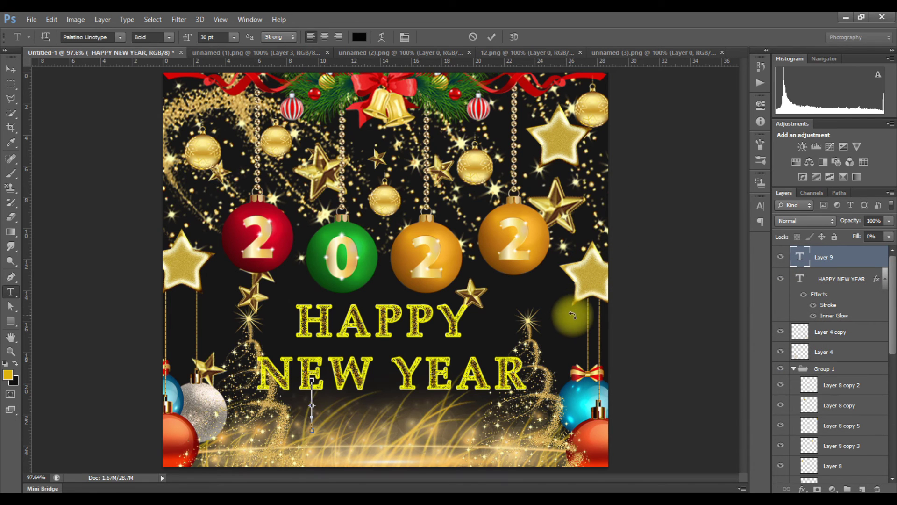
{"action": "key", "text": "ctrl+v"}
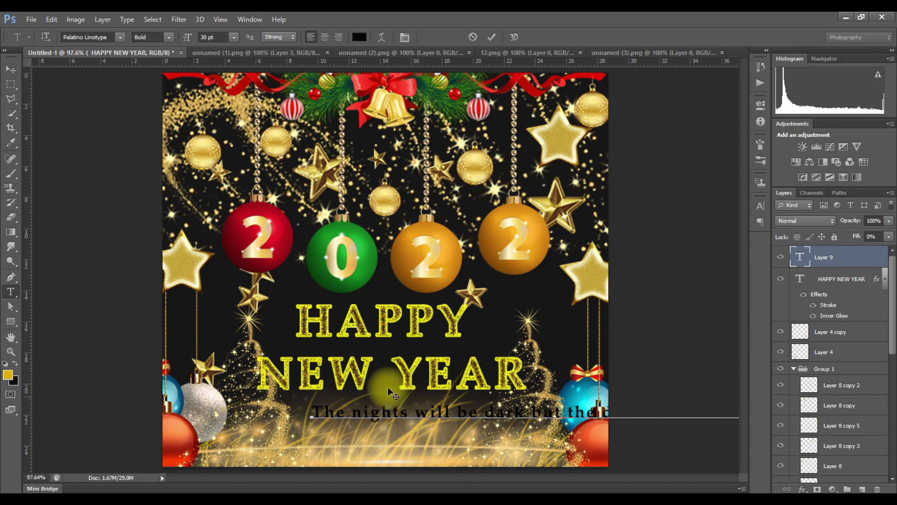
{"action": "left_click", "coordinate": [491, 37]}
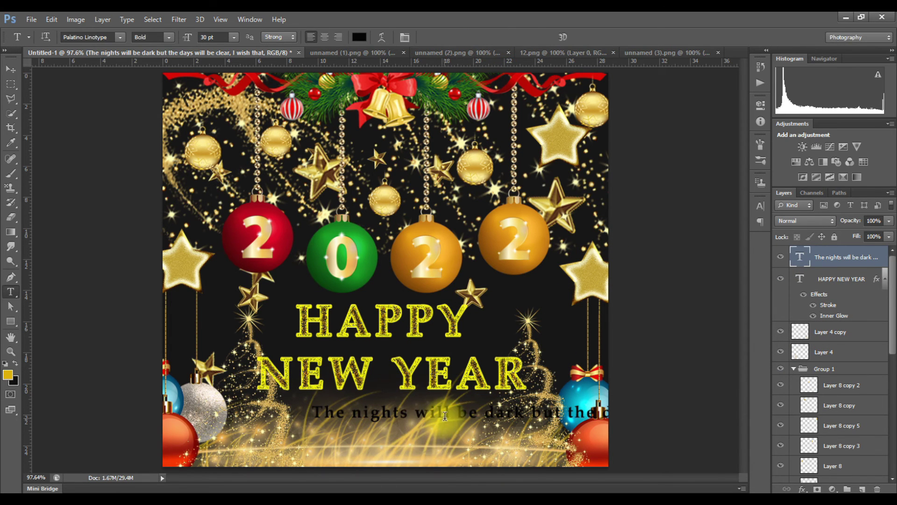
Step: Centre-align the greeting and break it into three lines ending 'Happy New Year.'
{"action": "left_click", "coordinate": [404, 410]}
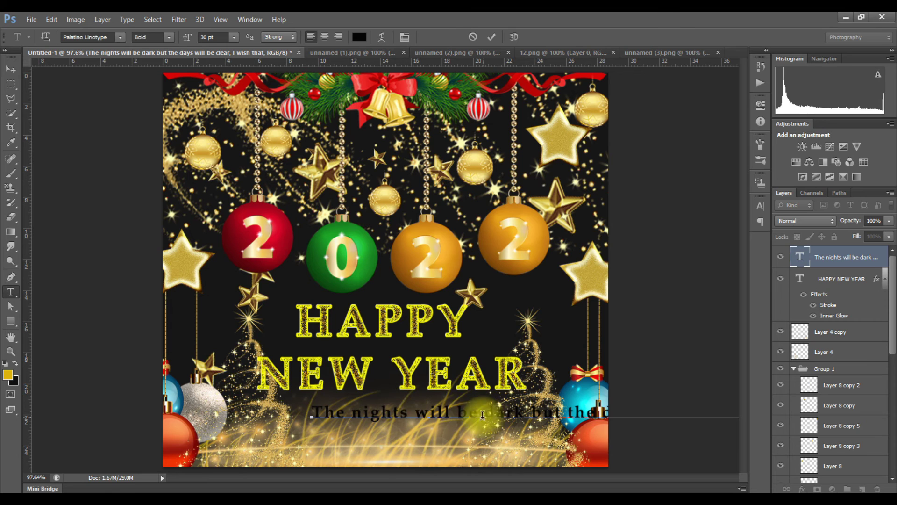
{"action": "key", "text": "ctrl+a"}
{"action": "left_click", "coordinate": [325, 37]}
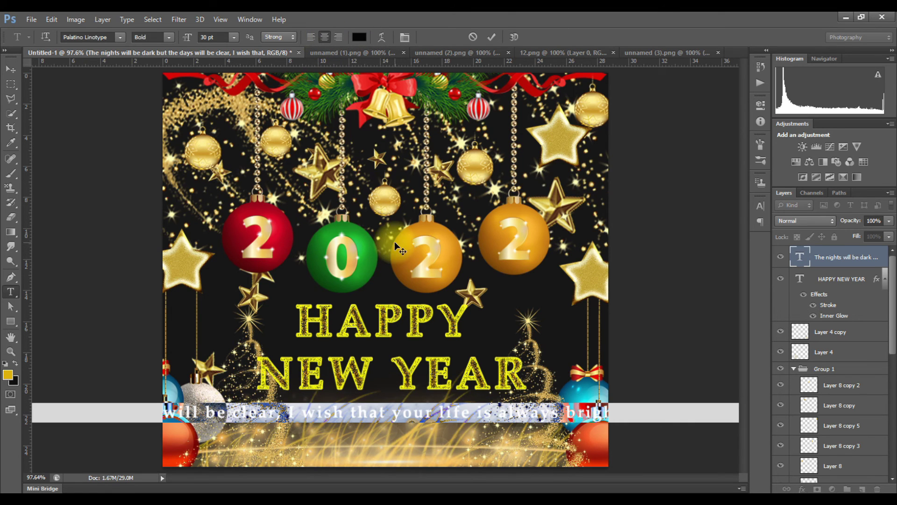
{"action": "left_click", "coordinate": [283, 413]}
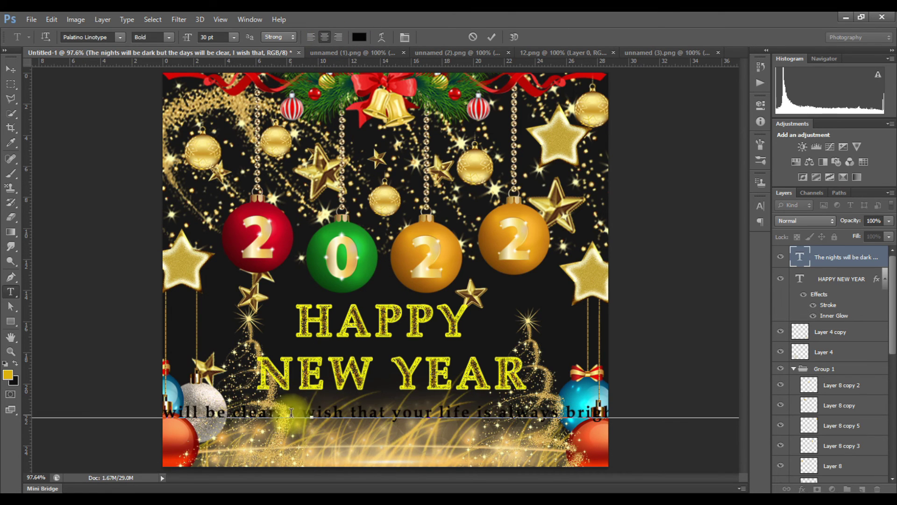
{"action": "key", "text": "Return"}
{"action": "left_click", "coordinate": [417, 433]}
{"action": "key", "text": "BackSpace"}
{"action": "key", "text": "BackSpace"}
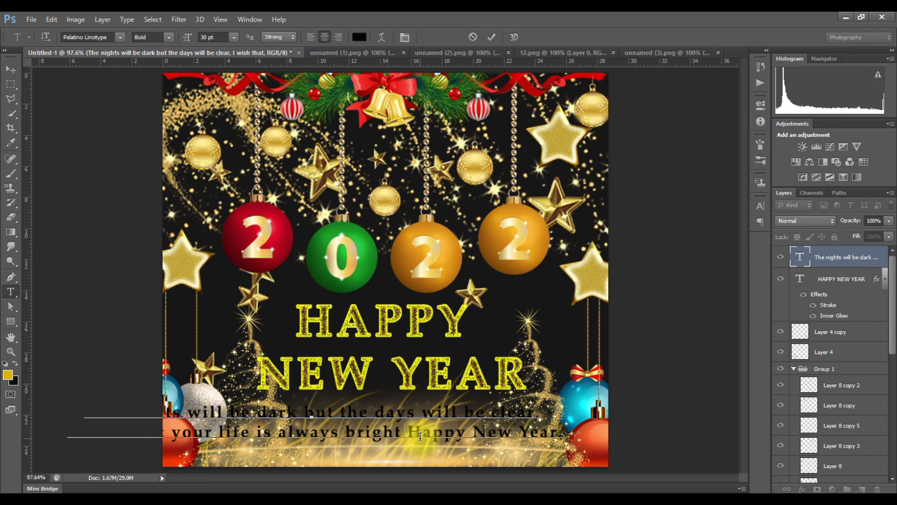
{"action": "key", "text": "Return"}
{"action": "left_click", "coordinate": [492, 35]}
{"action": "left_click", "coordinate": [11, 70]}
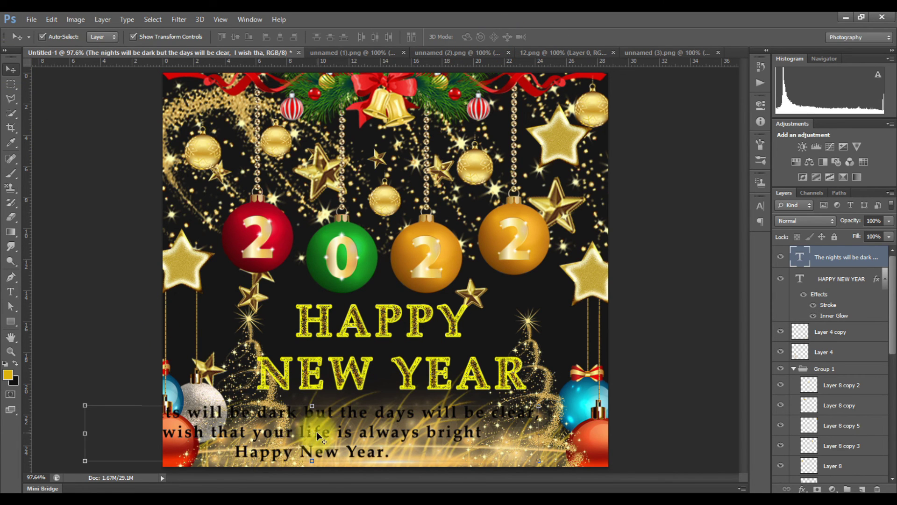
Step: Shift the greeting right and scale it to about 85% to fit the card width
{"action": "left_click_drag", "start_coordinate": [316, 430], "coordinate": [379, 431]}
{"action": "left_click_drag", "start_coordinate": [603, 405], "coordinate": [539, 422]}
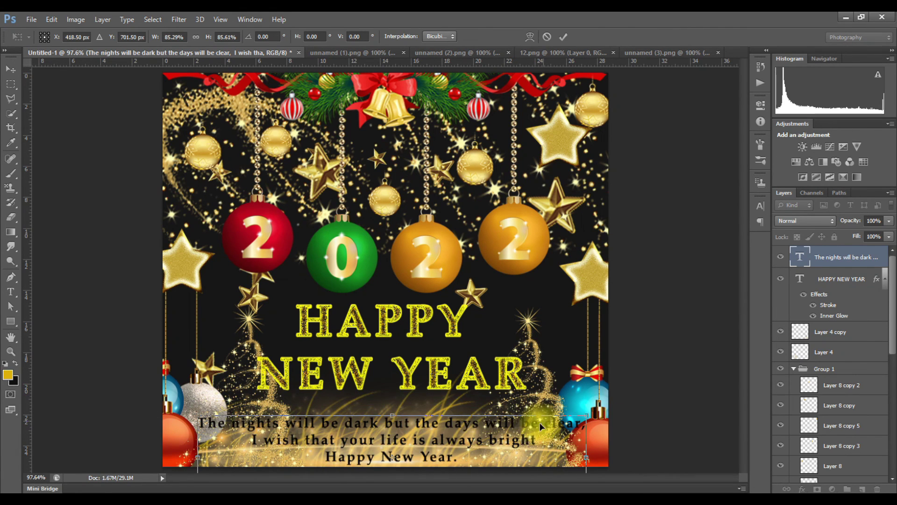
{"action": "left_click", "coordinate": [10, 291]}
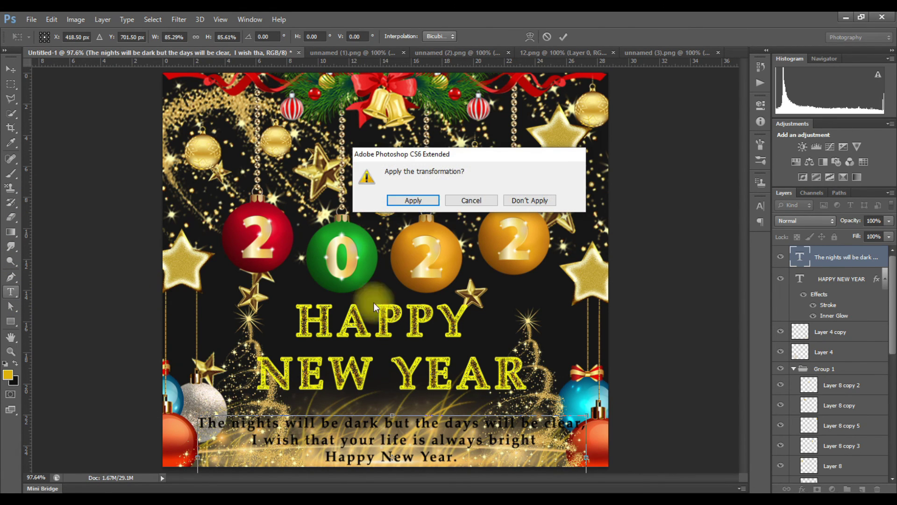
{"action": "left_click", "coordinate": [413, 202]}
{"action": "triple_click", "coordinate": [406, 439]}
{"action": "left_click", "coordinate": [406, 440]}
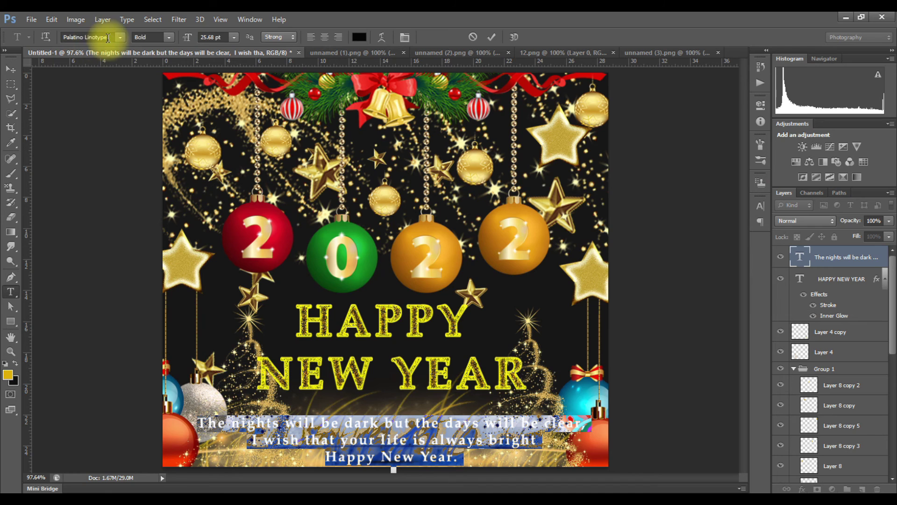
Step: Set the greeting to Gill Sans MT with tighter tracking and a near-black colour
{"action": "type", "text": "Gill Sans MT"}
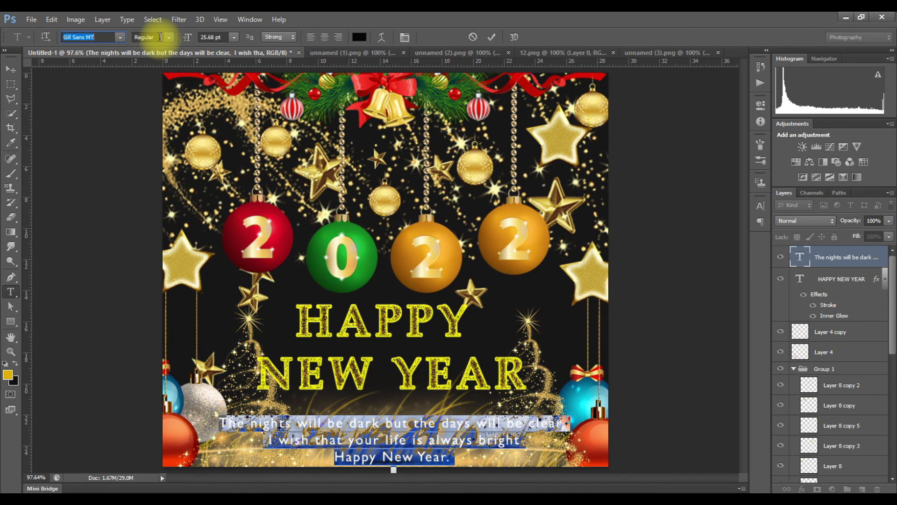
{"action": "left_click", "coordinate": [405, 37]}
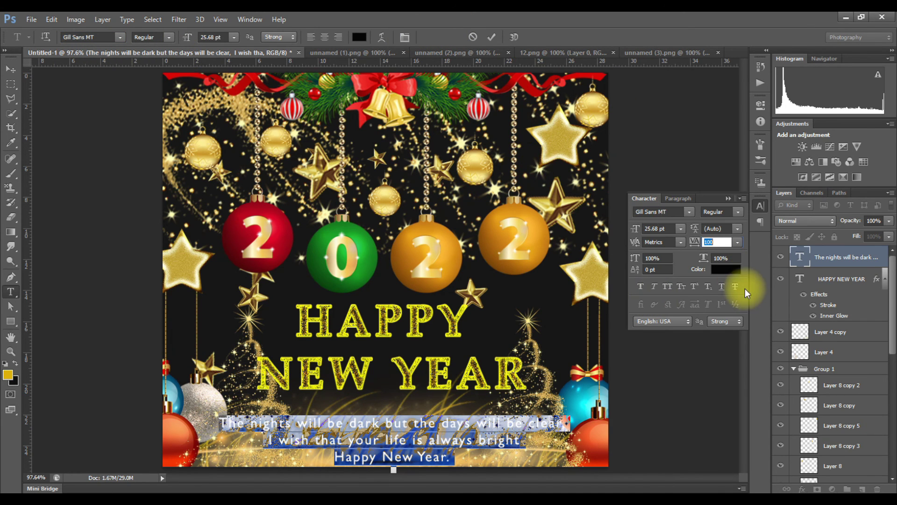
{"action": "key", "text": "Return"}
{"action": "left_click", "coordinate": [728, 198]}
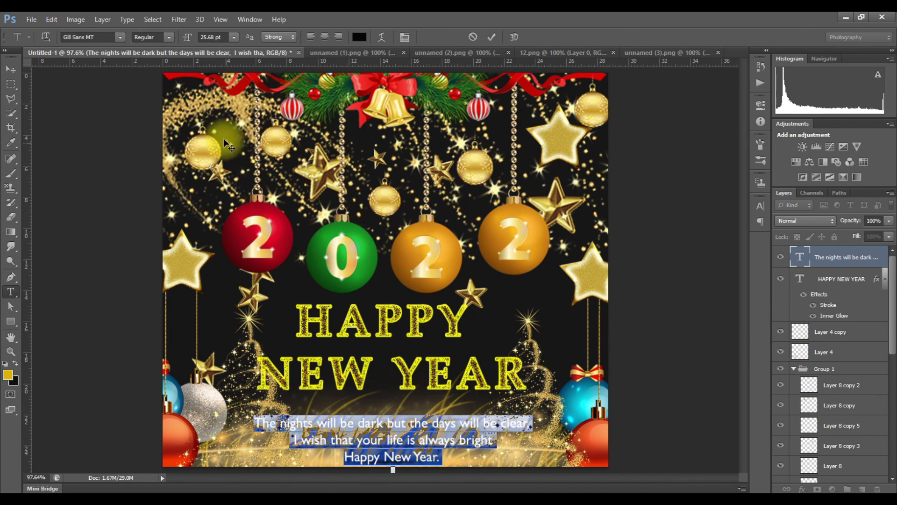
{"action": "left_click", "coordinate": [360, 37]}
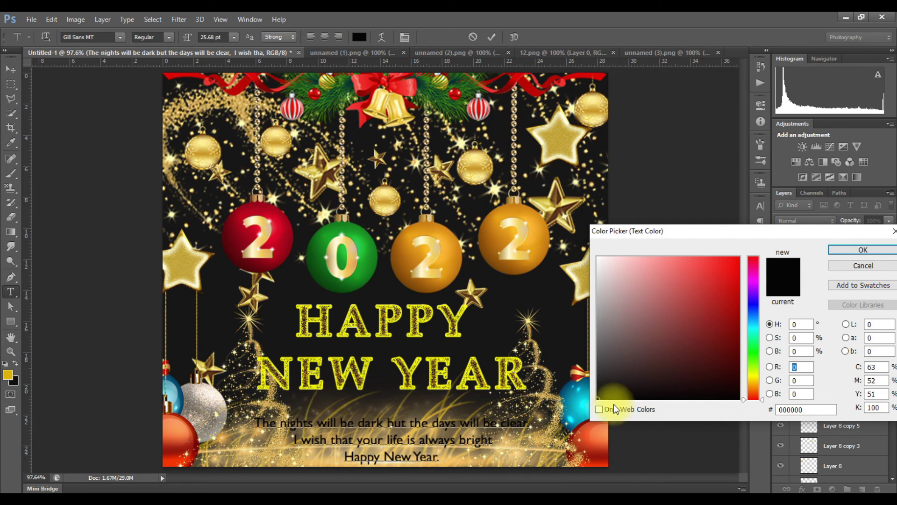
{"action": "left_click", "coordinate": [649, 400]}
{"action": "left_click_drag", "start_coordinate": [624, 393], "coordinate": [624, 392]}
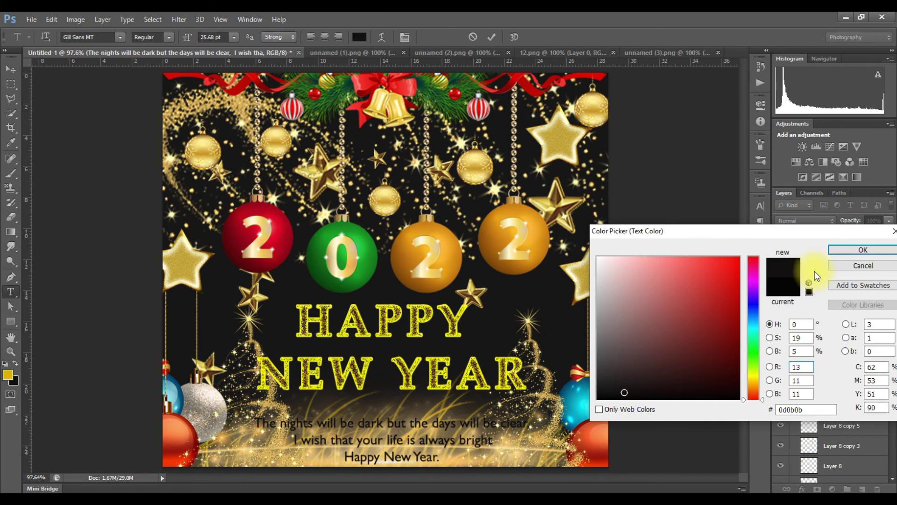
{"action": "left_click", "coordinate": [847, 250]}
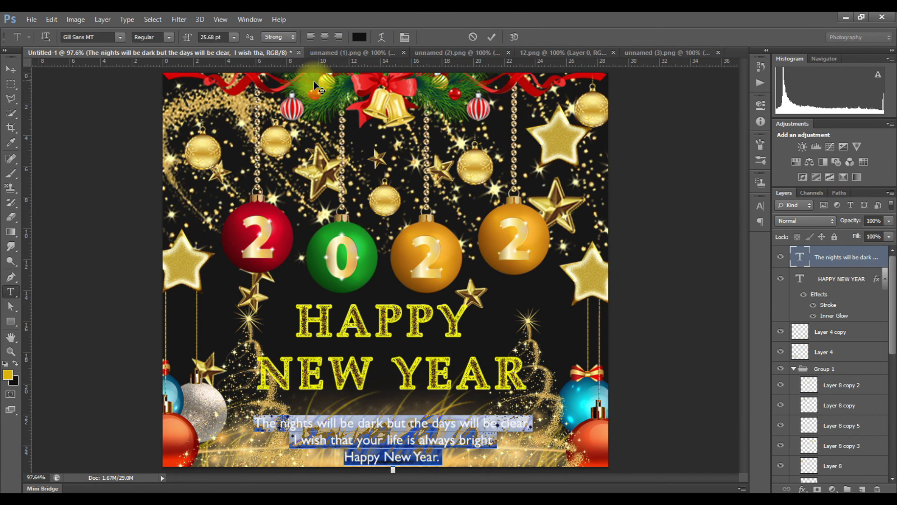
Step: Make the greeting Bold and recolour all three lines #0e0b0b
{"action": "left_click", "coordinate": [168, 34]}
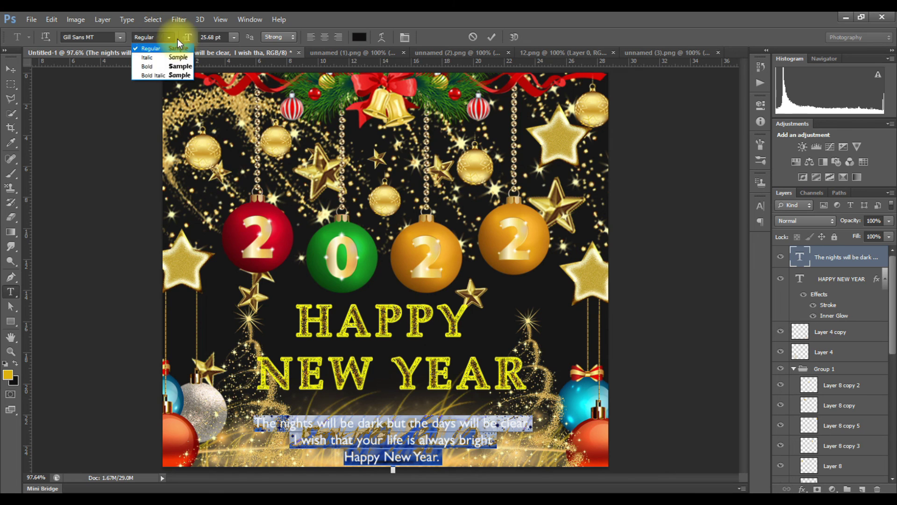
{"action": "left_click", "coordinate": [186, 66]}
{"action": "left_click", "coordinate": [491, 37]}
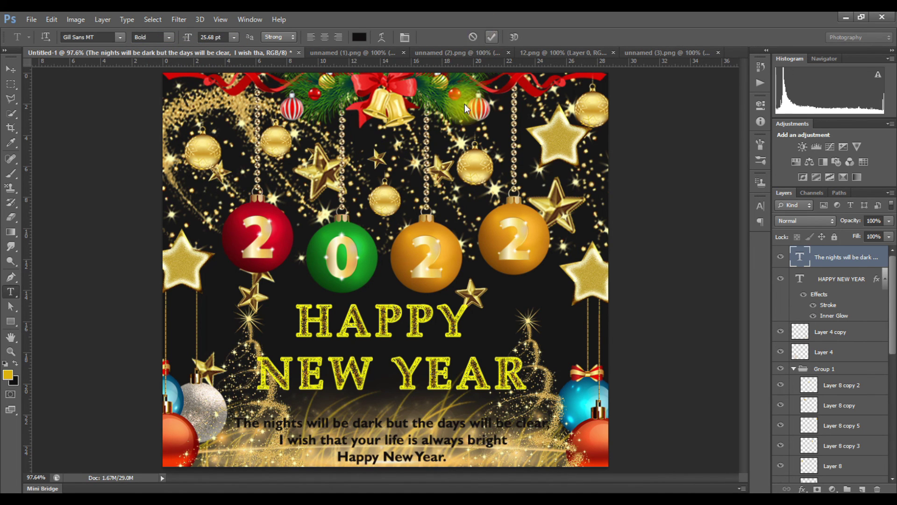
{"action": "triple_click", "coordinate": [384, 458]}
{"action": "key", "text": "ctrl+a"}
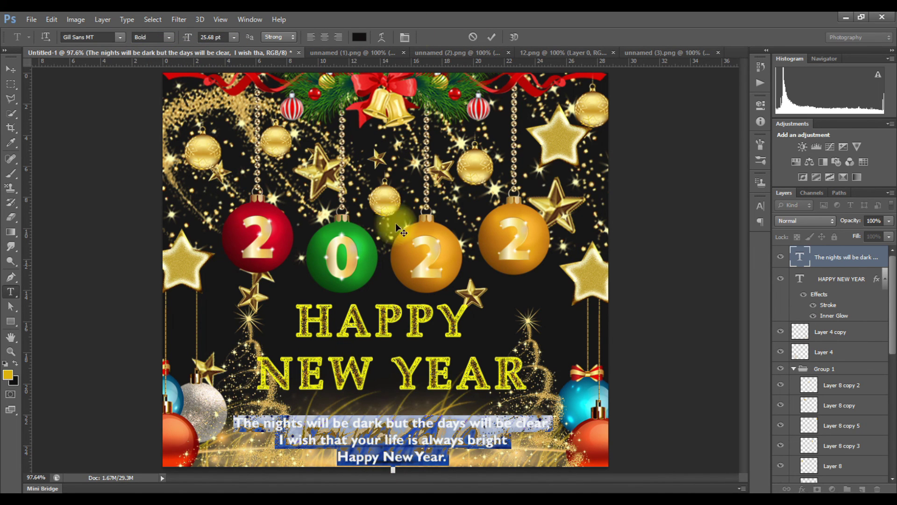
{"action": "left_click", "coordinate": [359, 37]}
{"action": "left_click", "coordinate": [630, 391]}
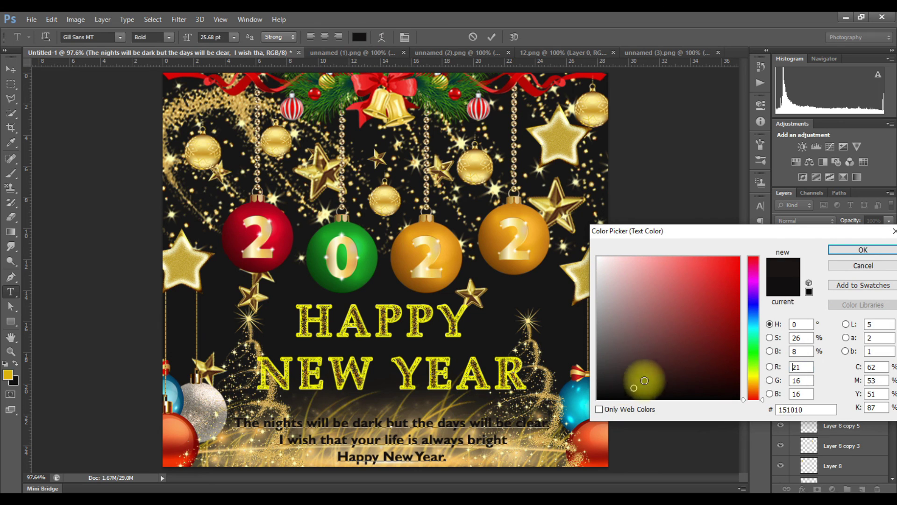
{"action": "left_click", "coordinate": [630, 380]}
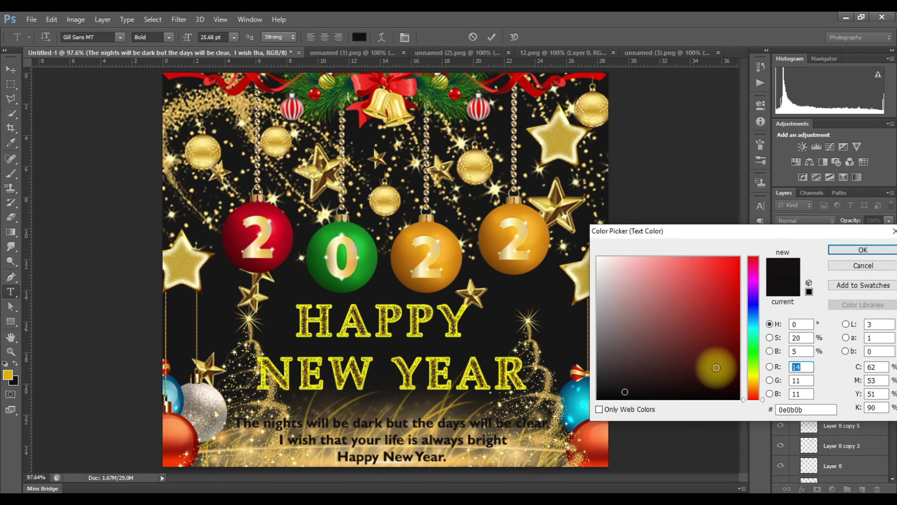
{"action": "left_click", "coordinate": [863, 250]}
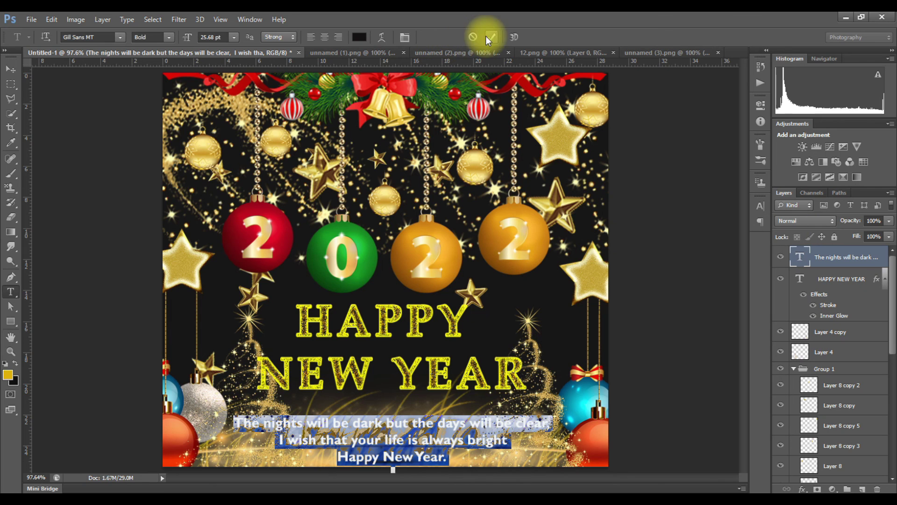
{"action": "left_click", "coordinate": [491, 37]}
{"action": "left_click", "coordinate": [10, 69]}
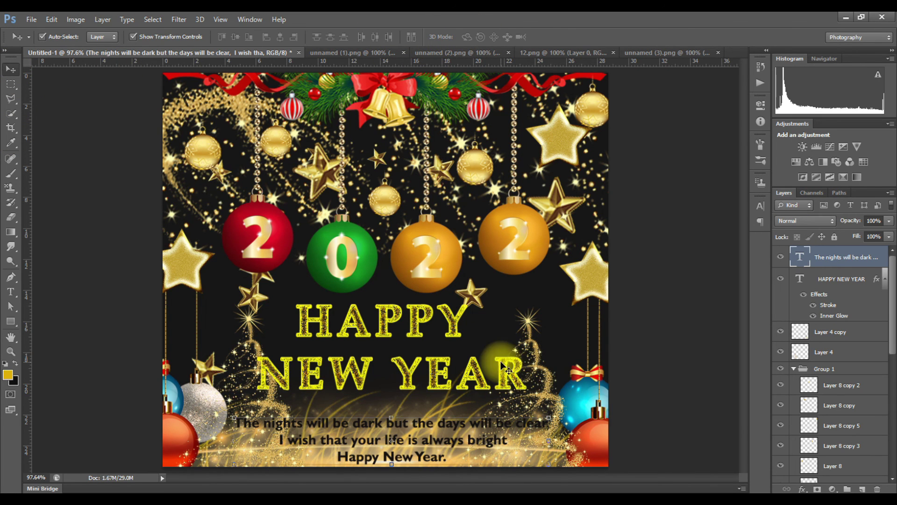
{"action": "scroll", "coordinate": [814, 435], "scroll_direction": "down", "scroll_amount": 5}
{"action": "scroll", "coordinate": [814, 434], "scroll_direction": "down", "scroll_amount": 1}
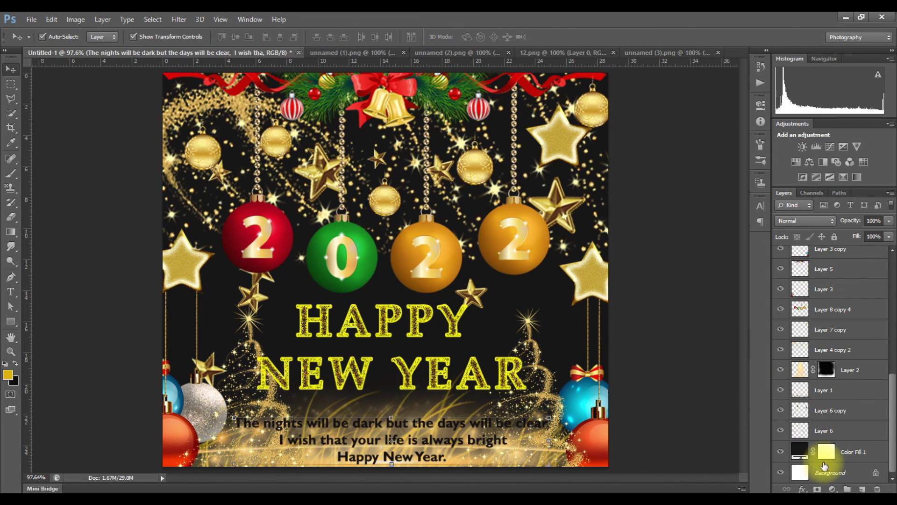
{"action": "left_click", "coordinate": [822, 470]}
{"action": "scroll", "coordinate": [329, 280], "scroll_direction": "up", "scroll_amount": 2}
{"action": "scroll", "coordinate": [346, 287], "scroll_direction": "up", "scroll_amount": 2}
{"action": "scroll", "coordinate": [369, 294], "scroll_direction": "up", "scroll_amount": 2}
{"action": "scroll", "coordinate": [380, 296], "scroll_direction": "down", "scroll_amount": 2}
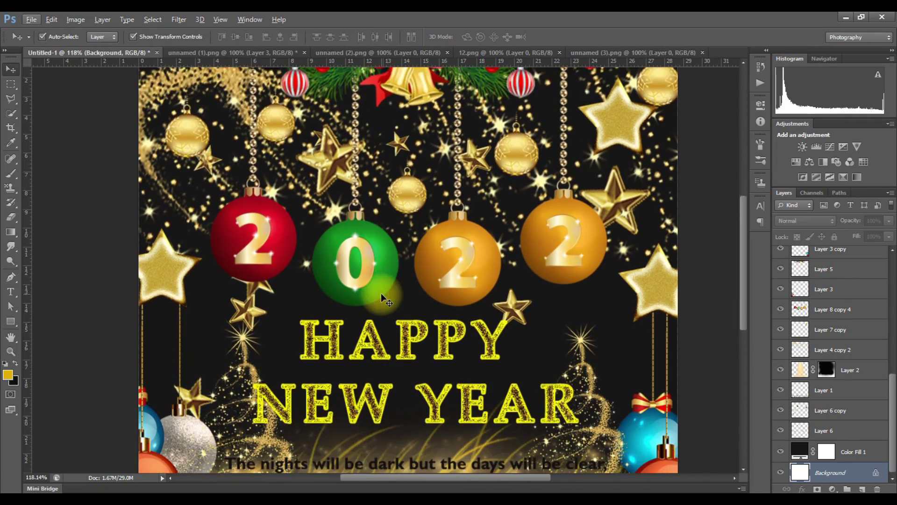
{"action": "scroll", "coordinate": [380, 295], "scroll_direction": "down", "scroll_amount": 2}
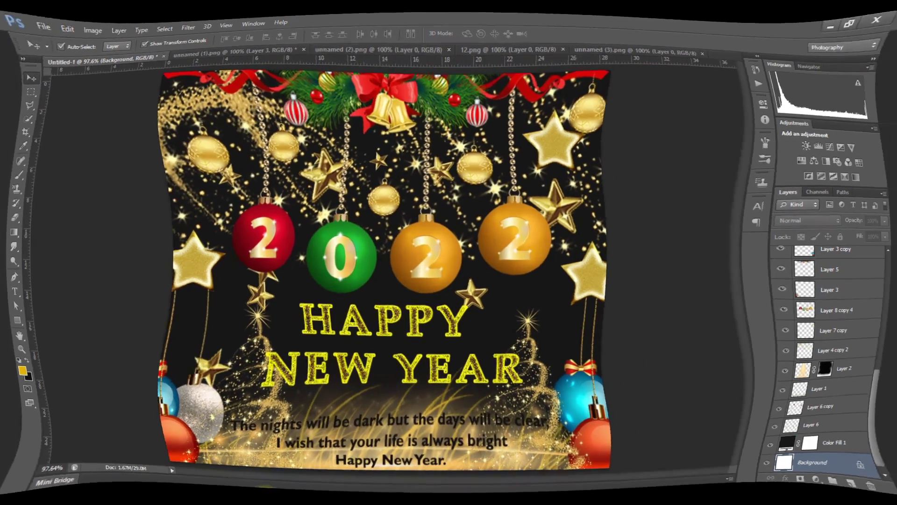